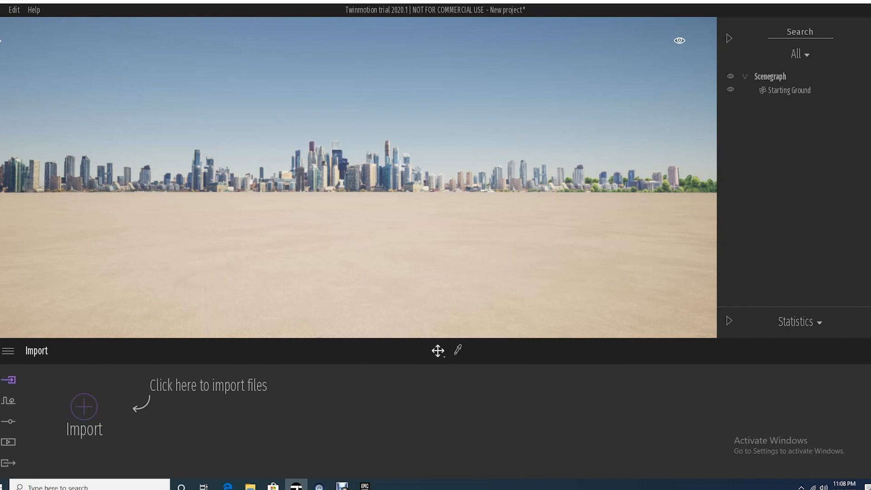
# Step: Switch to the Epic Games Launcher, look at its Library and Twinmotion pages, and return to the Twinmotion project
pyautogui.click(365, 486)
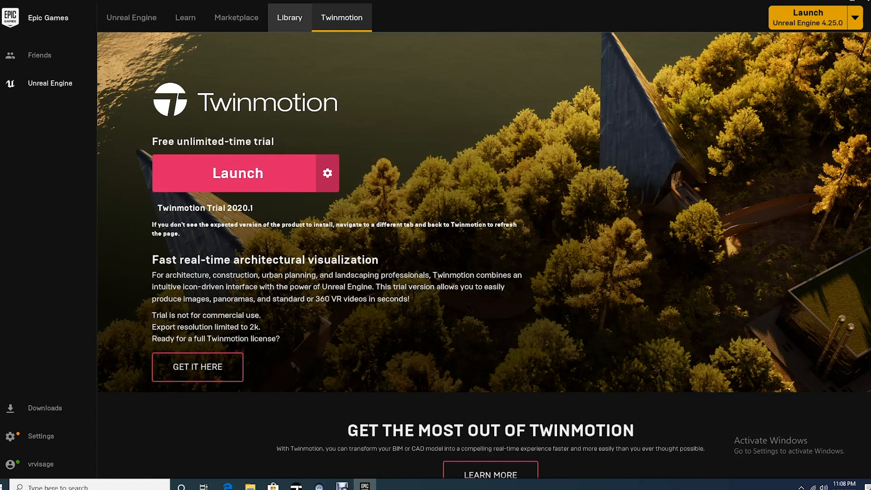
pyautogui.click(290, 17)
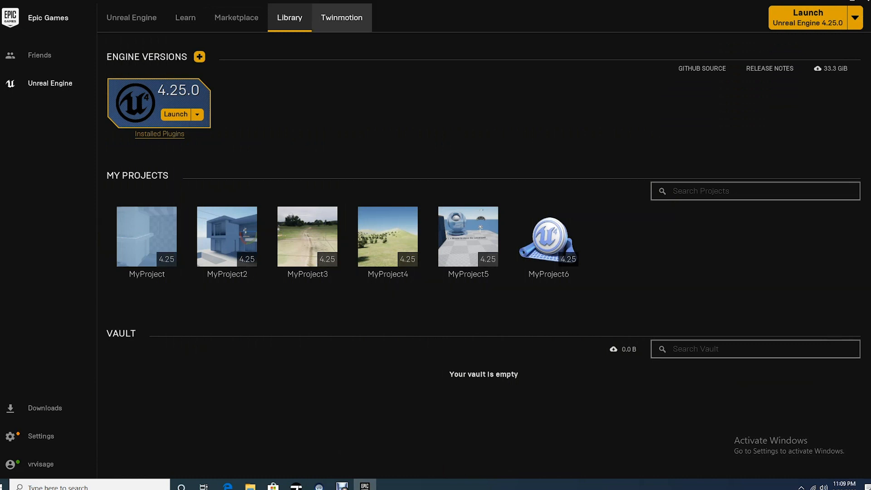
pyautogui.click(341, 17)
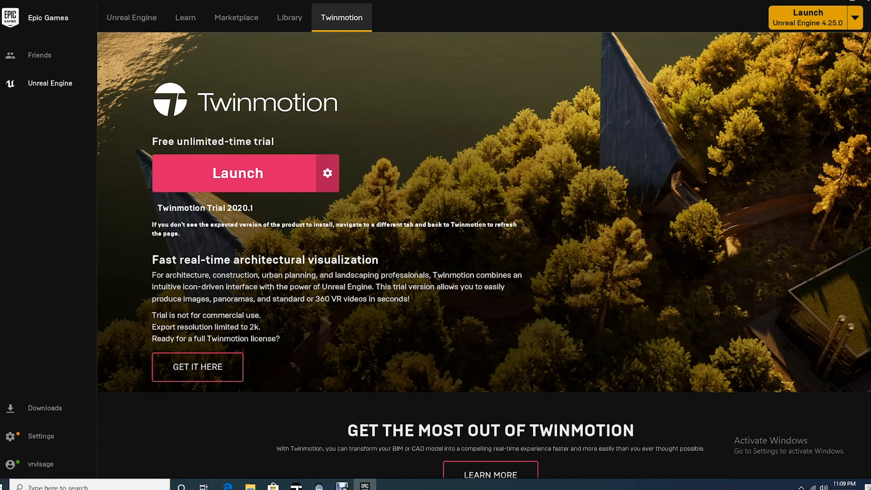
pyautogui.click(295, 484)
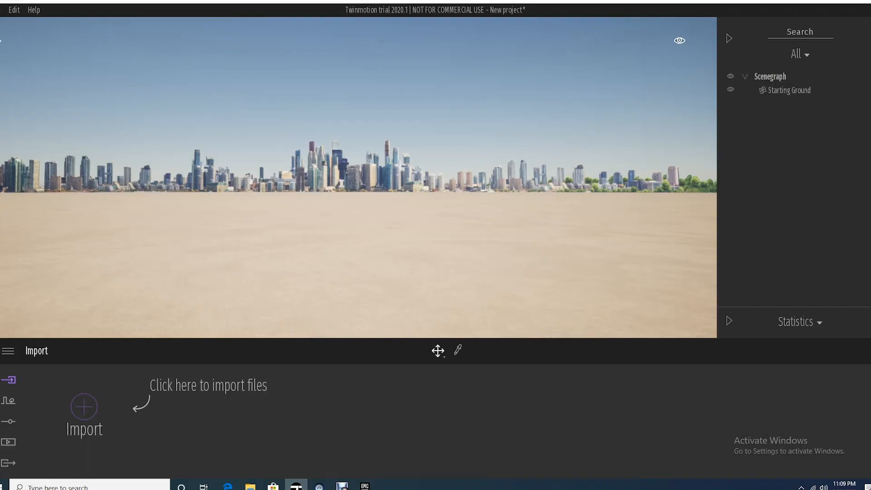
pyautogui.moveTo(358, 177); pyautogui.dragTo(701, 176, button='right')
pyautogui.press('q')
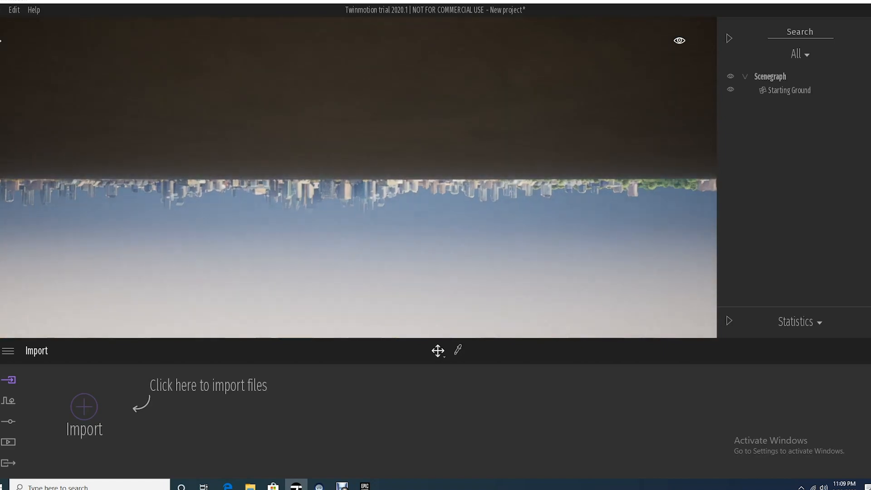
pyautogui.press('e')
pyautogui.moveTo(702, 176); pyautogui.dragTo(597, 245, button='right')
pyautogui.press('e')
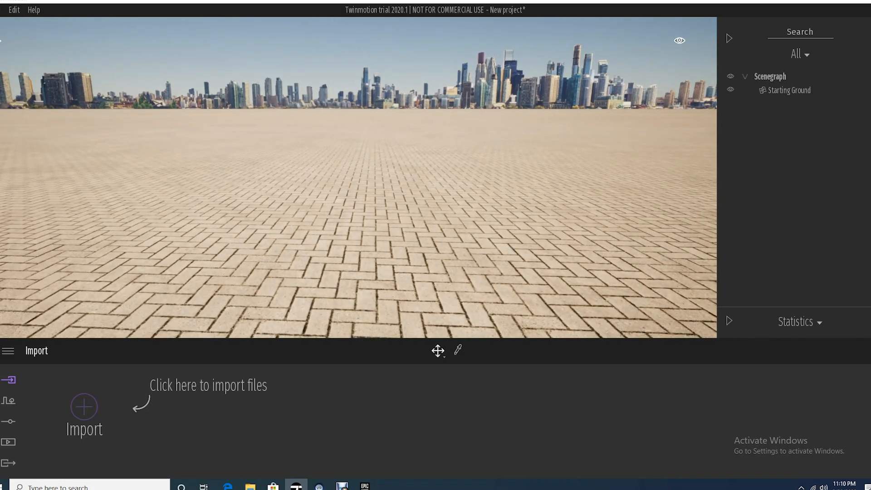
# Step: Apply the Grass 3 material from the library's Nature ground materials to the starting ground
pyautogui.click(1, 42)
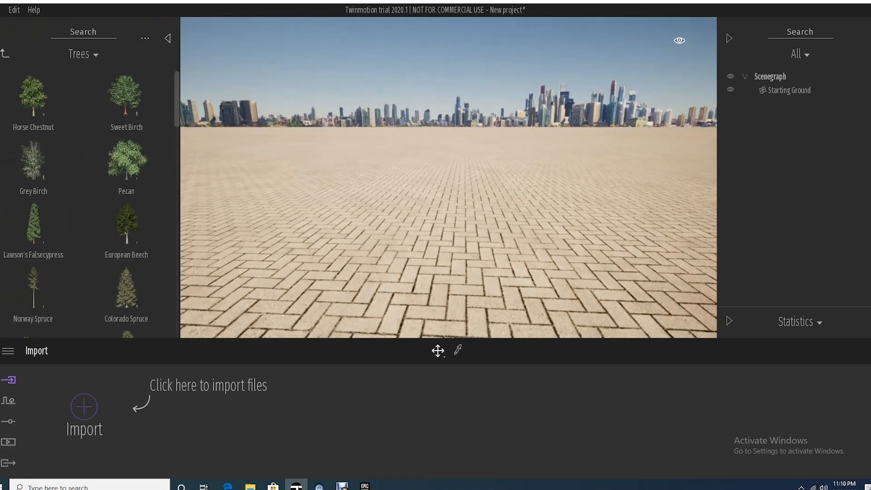
pyautogui.click(4, 53)
pyautogui.click(5, 53)
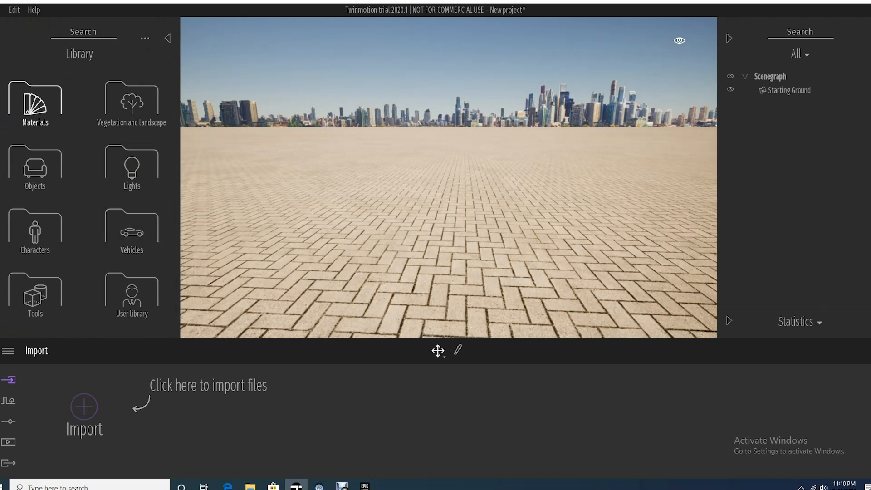
pyautogui.click(35, 102)
pyautogui.scroll(-2, 33, 195)
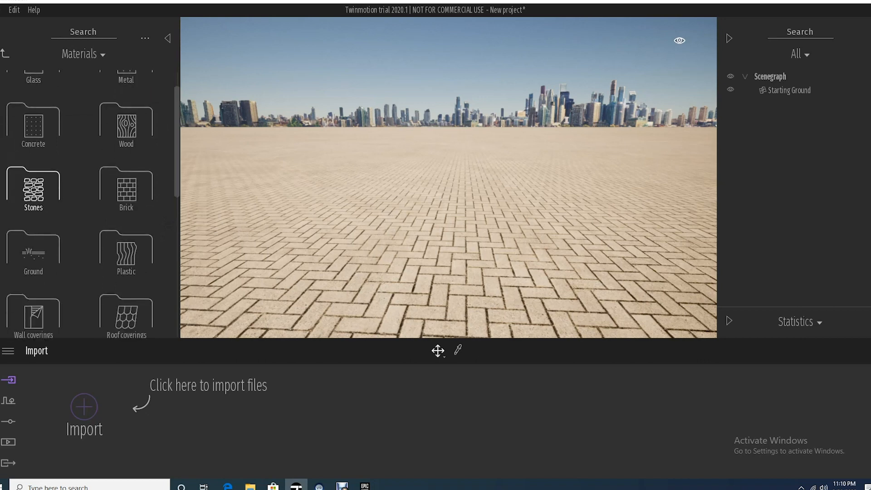
pyautogui.click(33, 195)
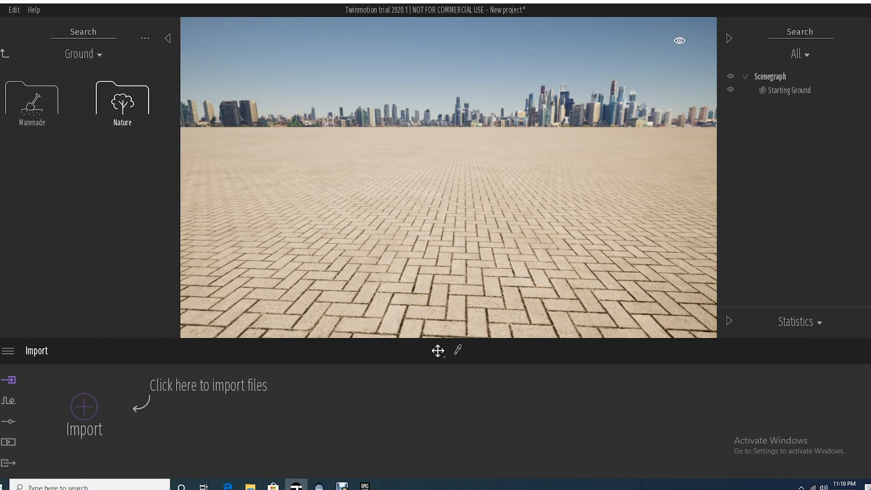
pyautogui.click(122, 102)
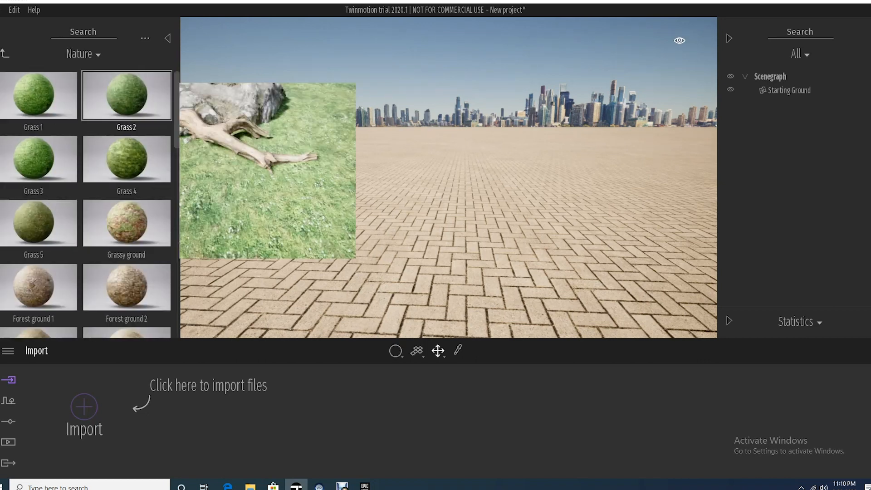
pyautogui.moveTo(36, 159); pyautogui.dragTo(354, 227)
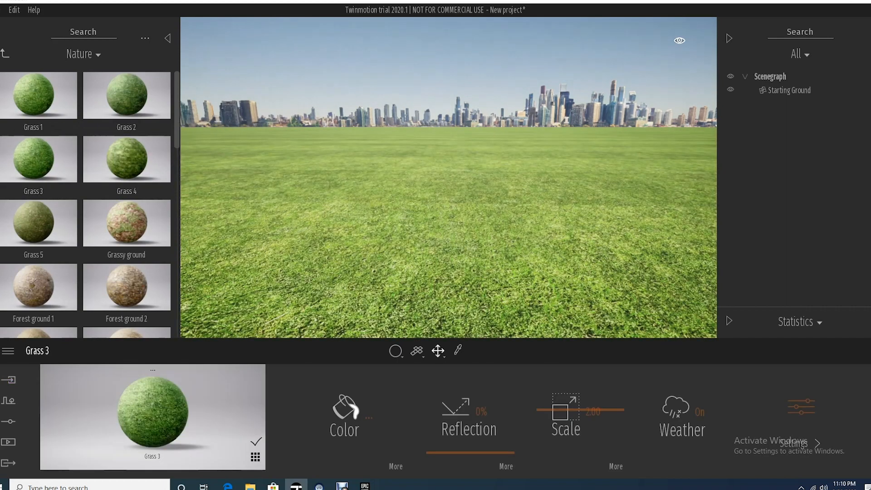
pyautogui.moveTo(354, 227); pyautogui.dragTo(354, 247, button='right')
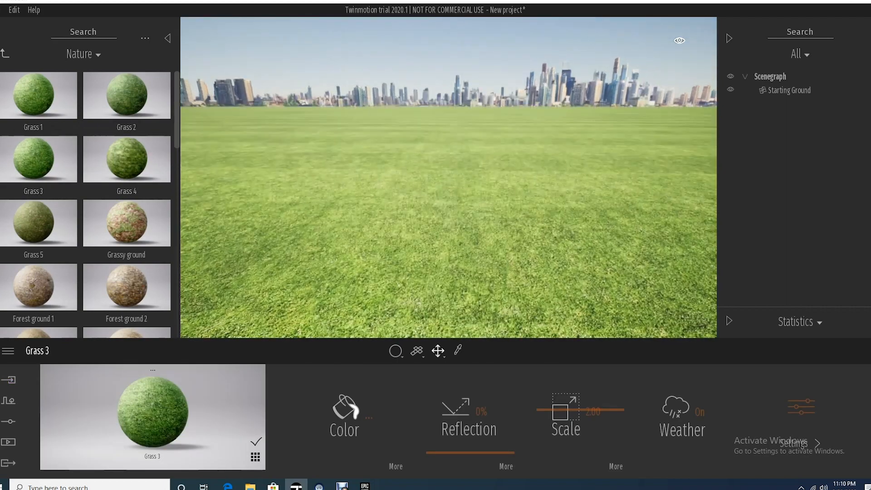
pyautogui.press('w')
pyautogui.press('s')
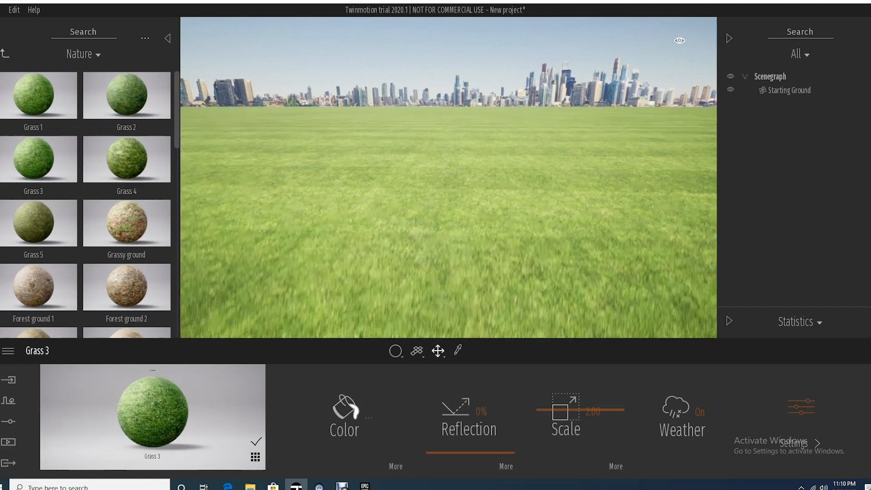
# Step: Start Vegetation Paint and add the Horse Chestnut tree as the model to paint with
pyautogui.click(4, 53)
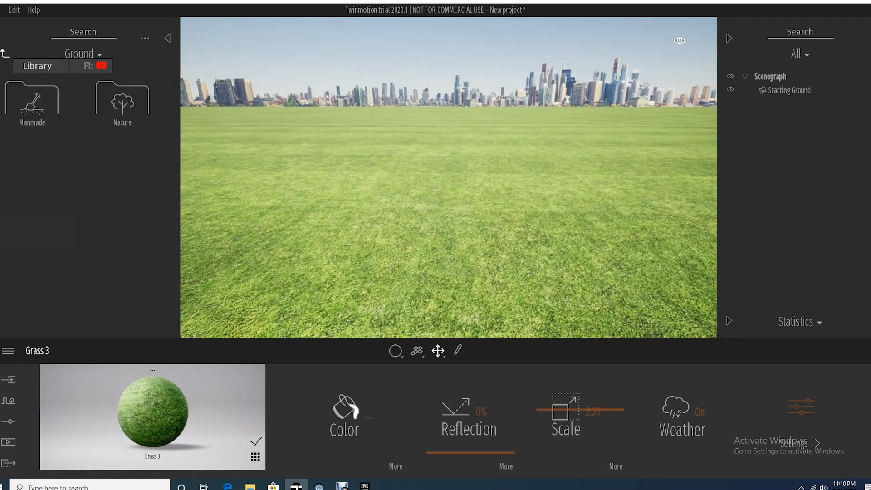
pyautogui.click(5, 53)
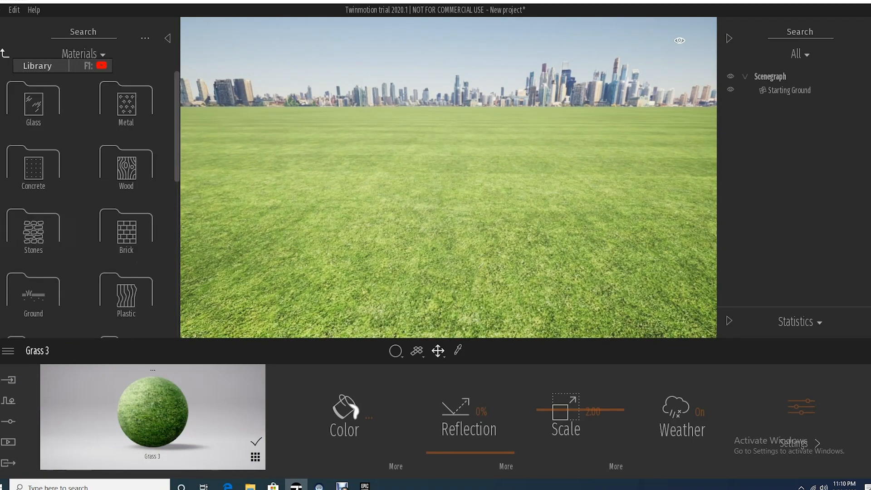
pyautogui.click(8, 400)
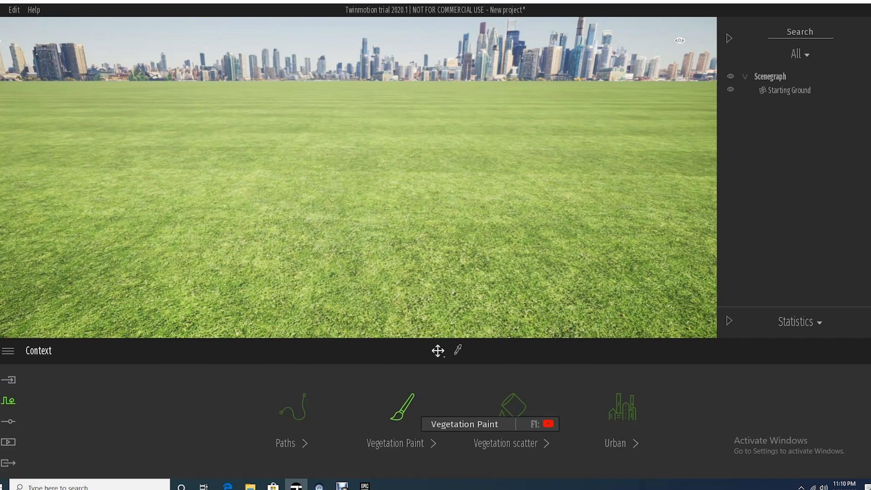
pyautogui.click(404, 408)
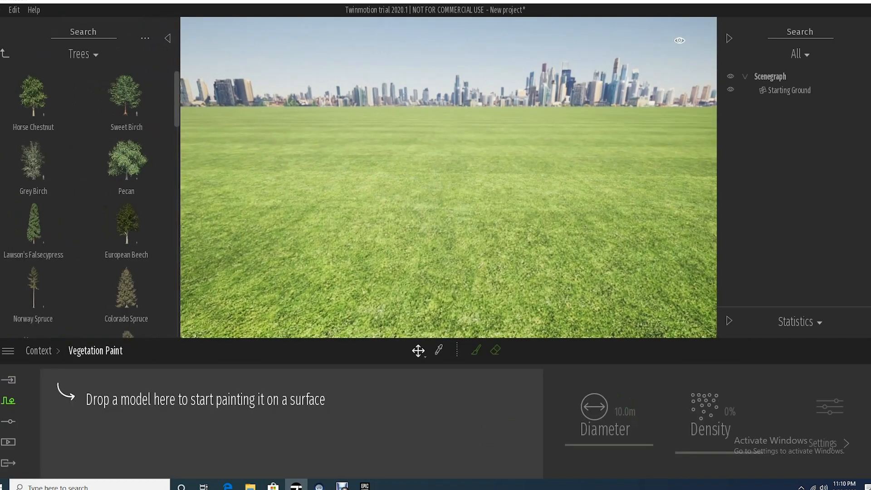
pyautogui.moveTo(32, 95)
pyautogui.mouseDown()
pyautogui.moveTo(132, 334)
pyautogui.moveTo(145, 408)
pyautogui.mouseUp()
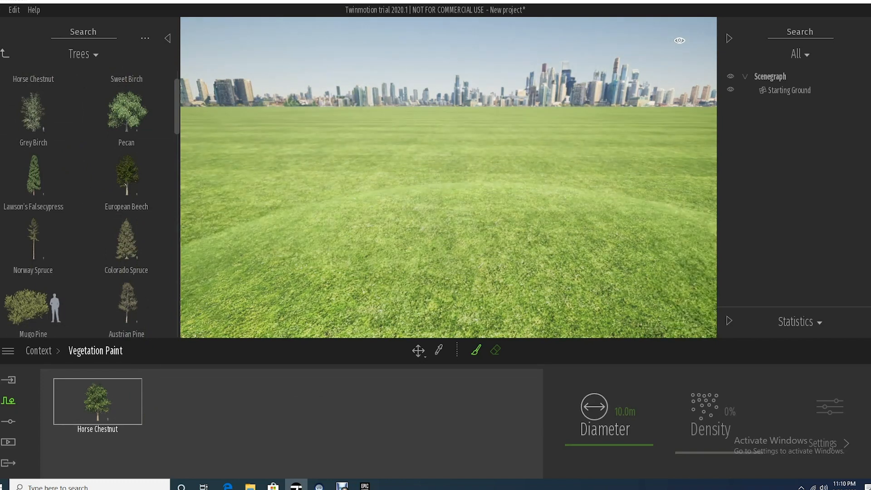
# Step: Set the vegetation brush diameter to 11.1 m and paint Horse Chestnut trees across the grass field
pyautogui.moveTo(609, 445)
pyautogui.mouseDown()
pyautogui.moveTo(609, 434)
pyautogui.moveTo(609, 444)
pyautogui.mouseUp()
pyautogui.click(447, 132)
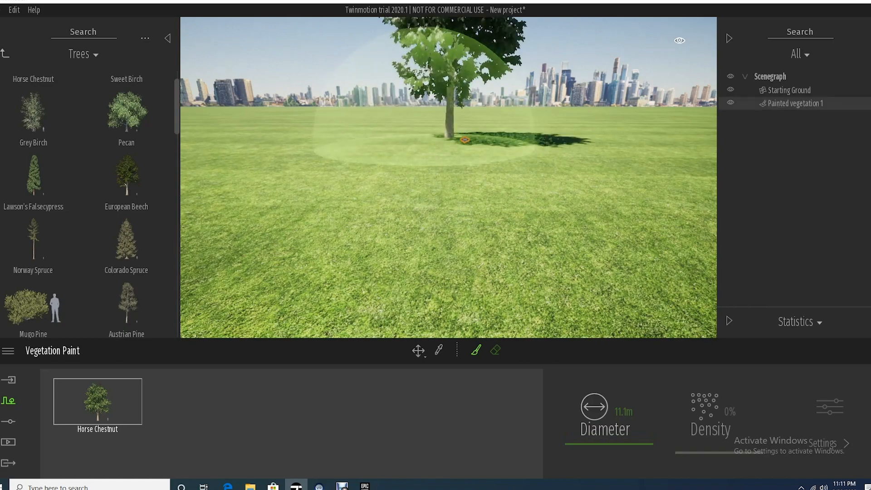
pyautogui.moveTo(485, 159)
pyautogui.mouseDown()
pyautogui.moveTo(353, 114)
pyautogui.moveTo(418, 159)
pyautogui.moveTo(501, 139)
pyautogui.moveTo(446, 114)
pyautogui.mouseUp()
# Step: Raise the density of the painted Horse Chestnut trees to 72%
pyautogui.scroll(-5, 447, 103)
pyautogui.moveTo(447, 113)
pyautogui.mouseDown(button='right')
pyautogui.moveTo(447, 103)
pyautogui.moveTo(454, 109)
pyautogui.mouseUp(button='right')
pyautogui.moveTo(454, 108); pyautogui.dragTo(477, 129, button='middle')
pyautogui.moveTo(419, 146); pyautogui.dragTo(436, 152, button='right')
pyautogui.click(97, 402)
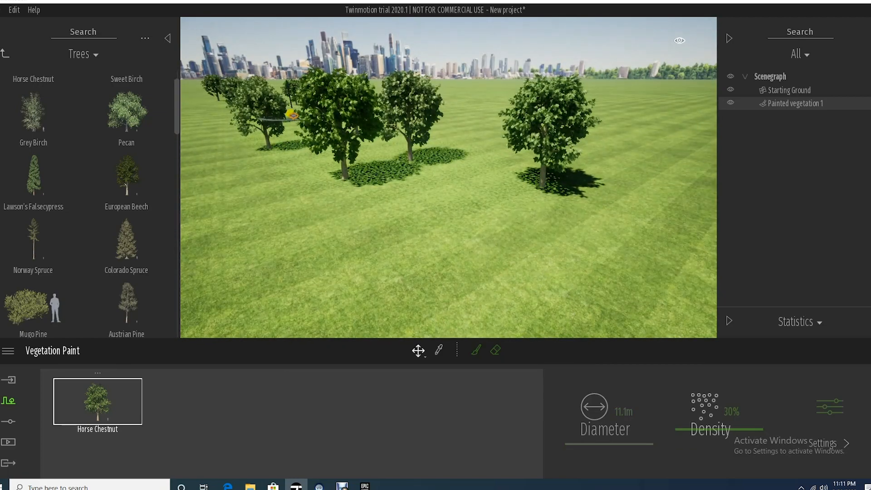
pyautogui.moveTo(719, 429)
pyautogui.mouseDown()
pyautogui.moveTo(719, 375)
pyautogui.moveTo(719, 397)
pyautogui.mouseUp()
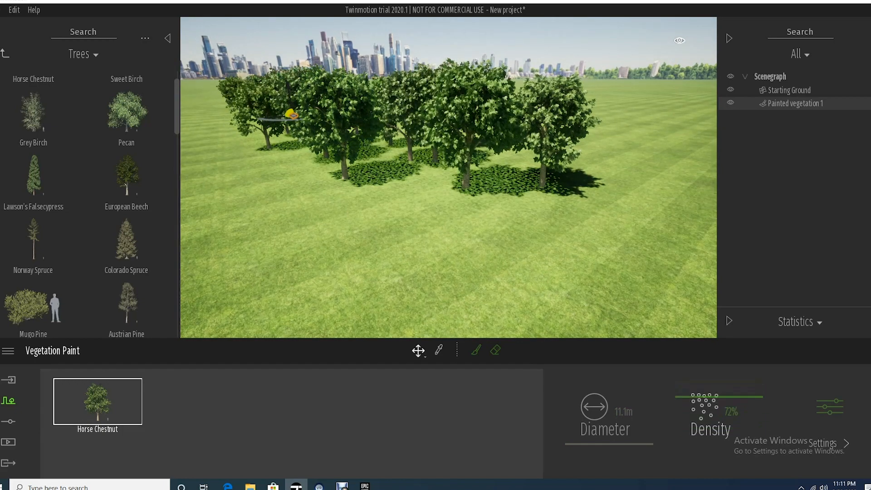
# Step: Examine the painted Horse Chestnut trees from between the trunks and from the open field beside them
pyautogui.moveTo(472, 191); pyautogui.dragTo(436, 175, button='right')
pyautogui.press('w')
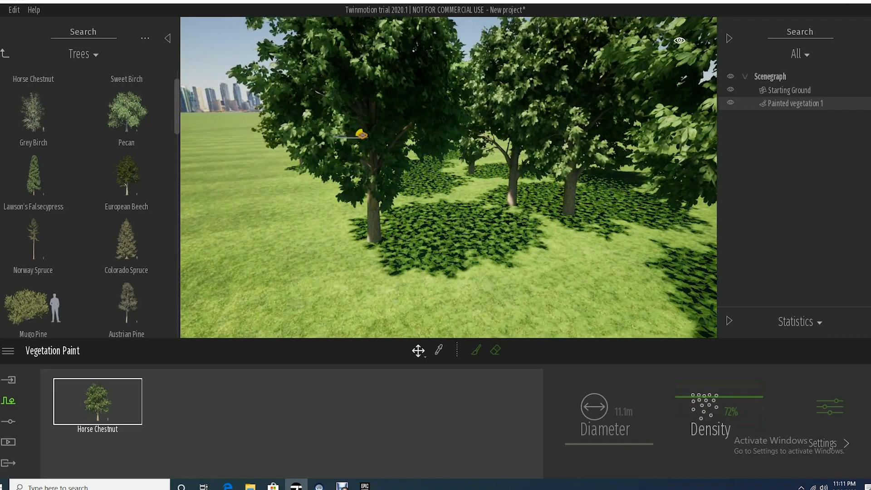
pyautogui.press('w')
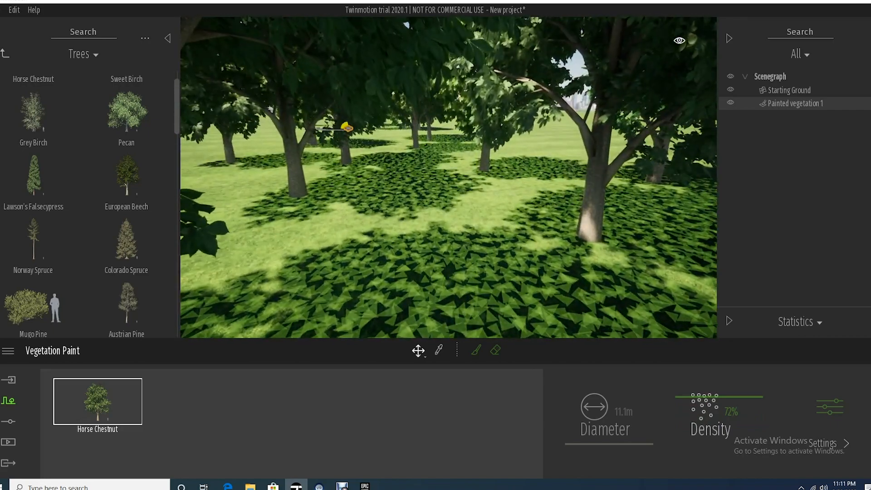
pyautogui.moveTo(436, 175); pyautogui.dragTo(415, 152, button='right')
pyautogui.press('w')
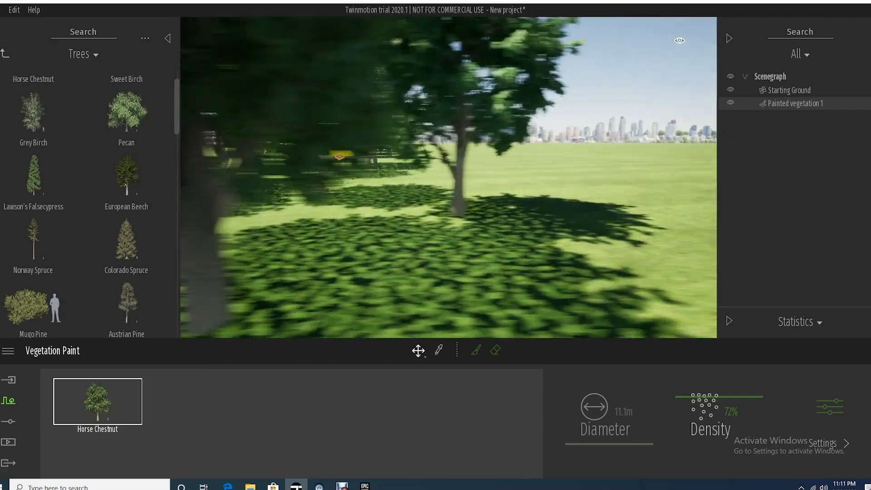
pyautogui.press('d')
pyautogui.moveTo(448, 177); pyautogui.dragTo(495, 199, button='right')
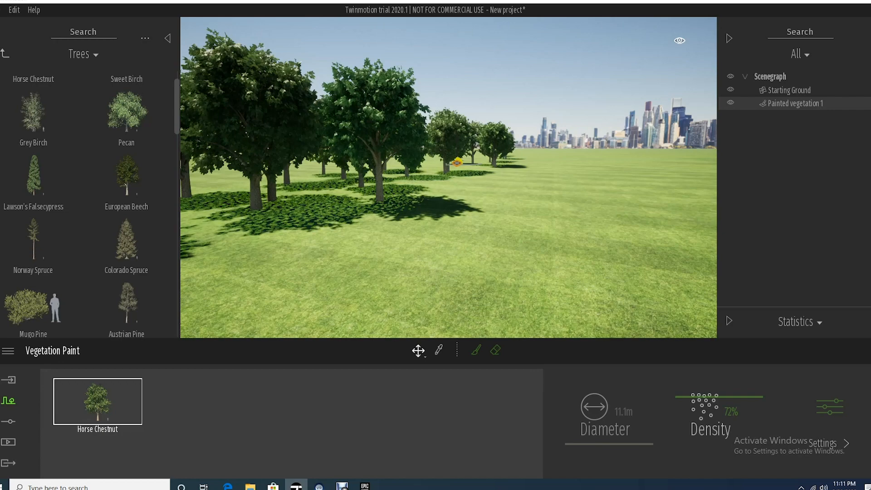
pyautogui.moveTo(495, 200)
pyautogui.mouseDown(button='right')
pyautogui.moveTo(380, 213)
pyautogui.moveTo(476, 196)
pyautogui.moveTo(506, 203)
pyautogui.mouseUp(button='right')
pyautogui.moveTo(494, 200); pyautogui.dragTo(404, 223, button='middle')
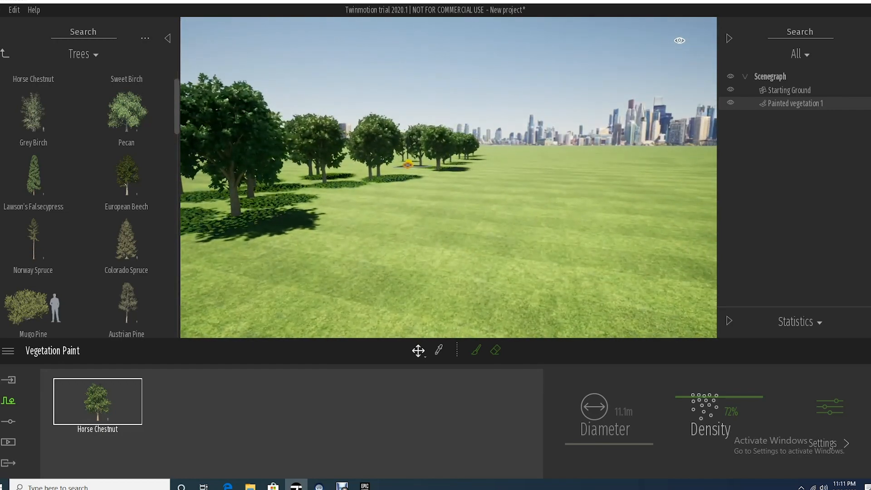
# Step: Start a new Vegetation Paint set and add Long grass 03 from the Grass and flowers category
pyautogui.click(98, 373)
pyautogui.click(98, 365)
pyautogui.click(789, 90)
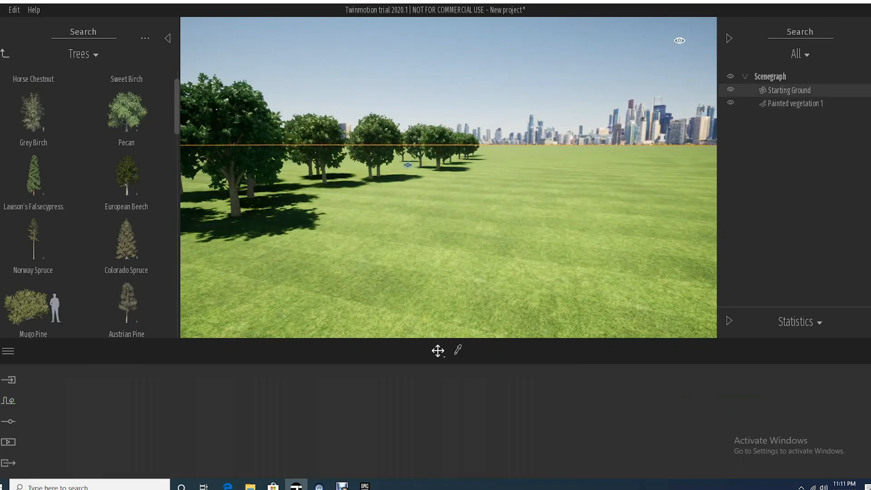
pyautogui.click(8, 351)
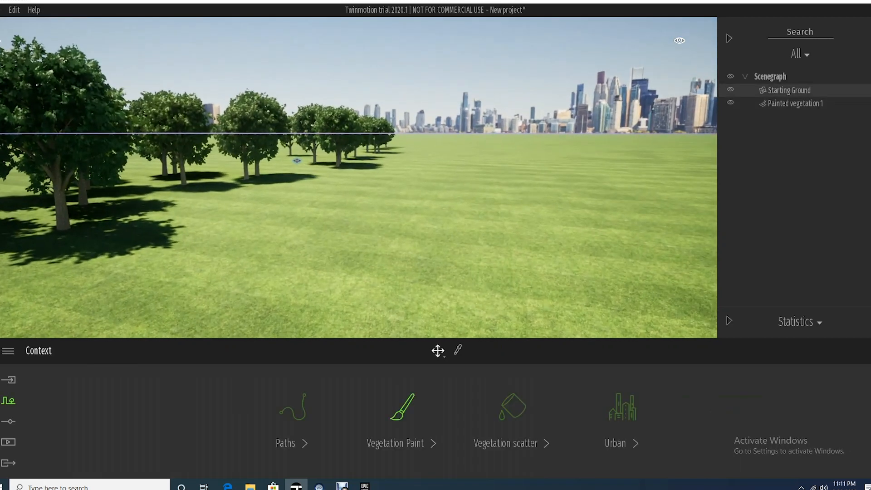
pyautogui.click(403, 407)
pyautogui.click(5, 54)
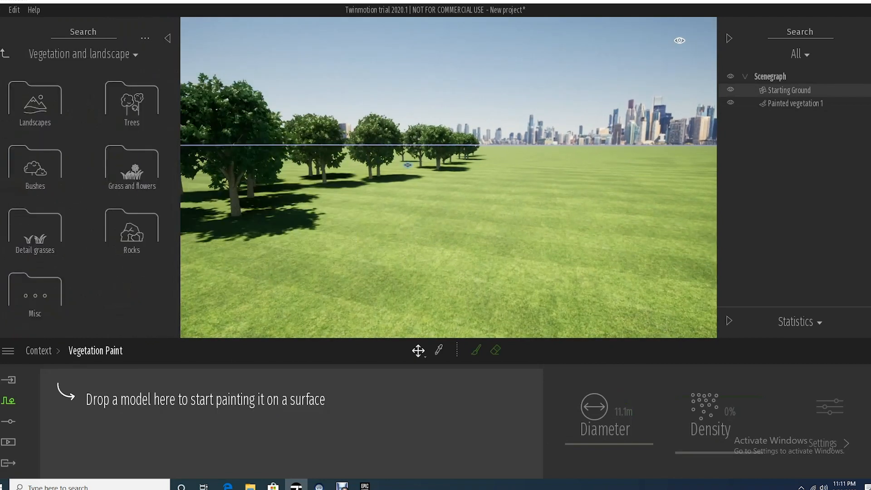
pyautogui.click(132, 168)
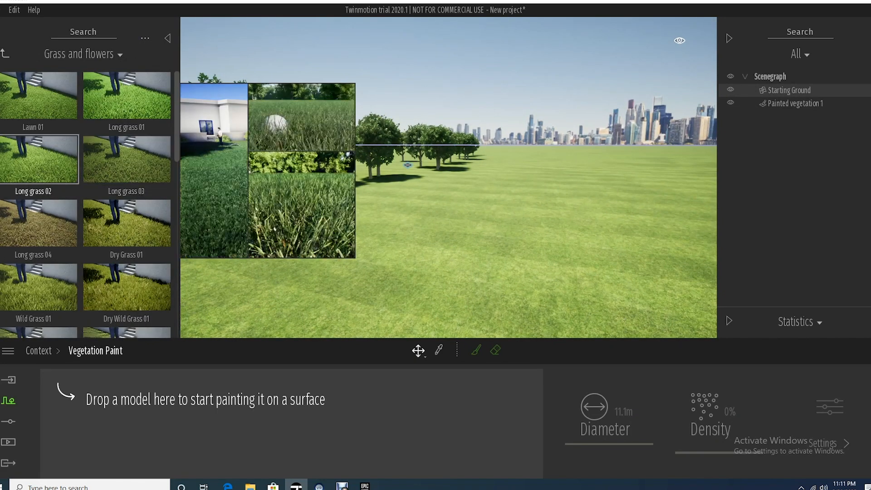
pyautogui.moveTo(132, 168)
pyautogui.mouseDown()
pyautogui.moveTo(132, 386)
pyautogui.moveTo(105, 400)
pyautogui.mouseUp()
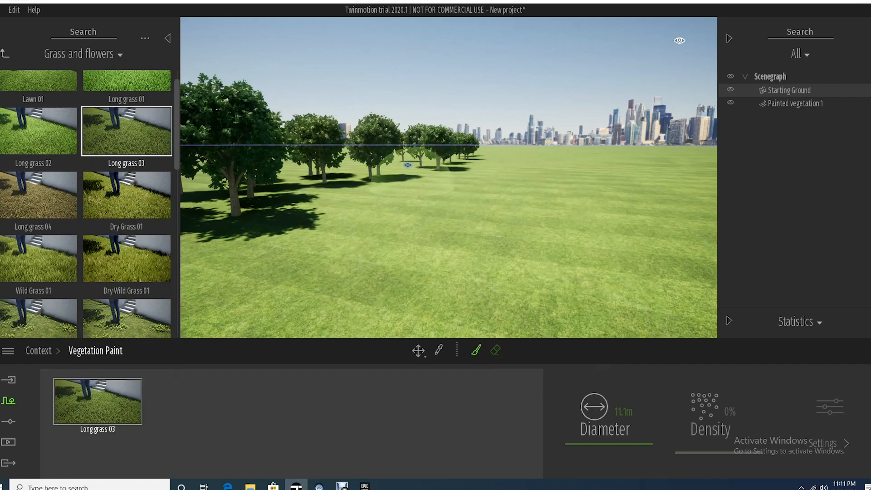
# Step: Paint a patch of Long grass 03 on the open ground beside the trees and set its density to 71%
pyautogui.moveTo(433, 219)
pyautogui.mouseDown()
pyautogui.moveTo(356, 240)
pyautogui.moveTo(453, 263)
pyautogui.moveTo(530, 225)
pyautogui.moveTo(304, 249)
pyautogui.moveTo(399, 272)
pyautogui.moveTo(536, 263)
pyautogui.moveTo(384, 267)
pyautogui.moveTo(613, 308)
pyautogui.mouseUp()
pyautogui.click(97, 402)
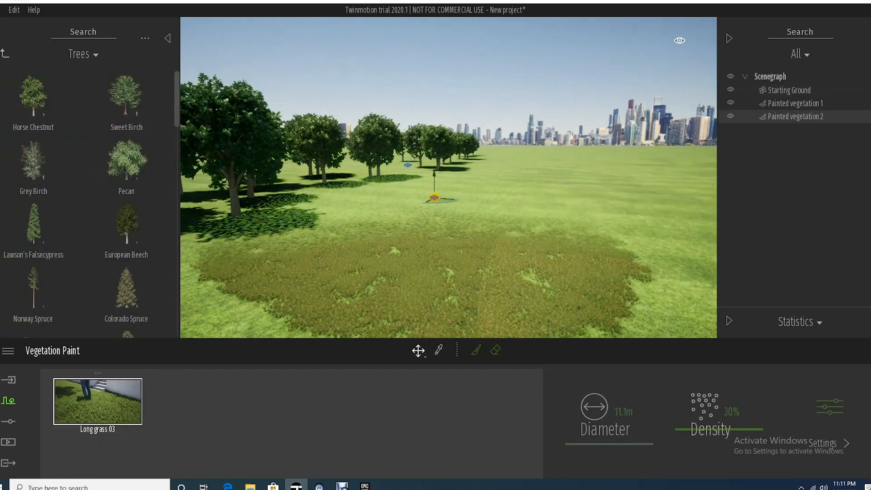
pyautogui.moveTo(720, 428); pyautogui.dragTo(719, 397)
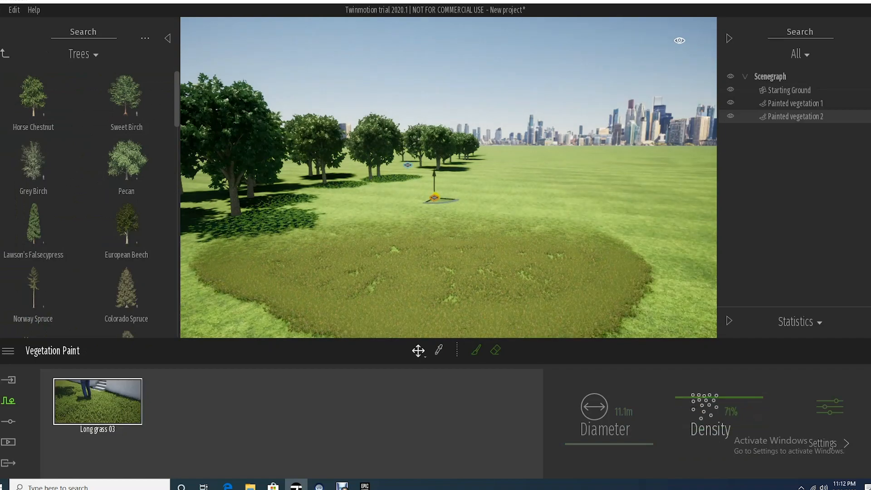
pyautogui.press('w')
pyautogui.press('w')
pyautogui.press('q')
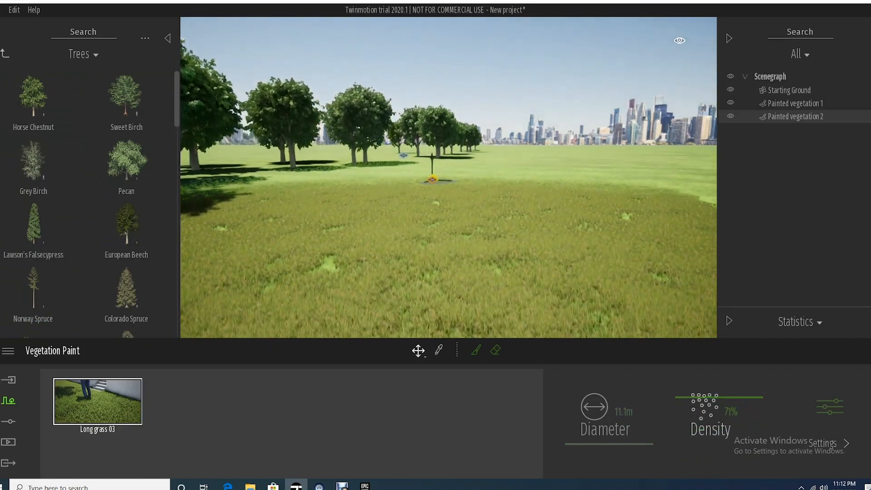
# Step: Open the settings of the painted Long grass 03 and adjust the grass size
pyautogui.press('q')
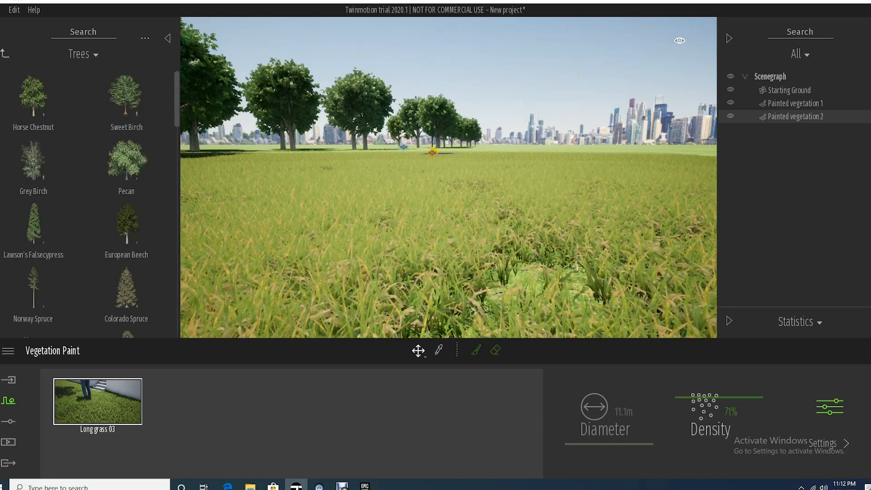
pyautogui.click(829, 408)
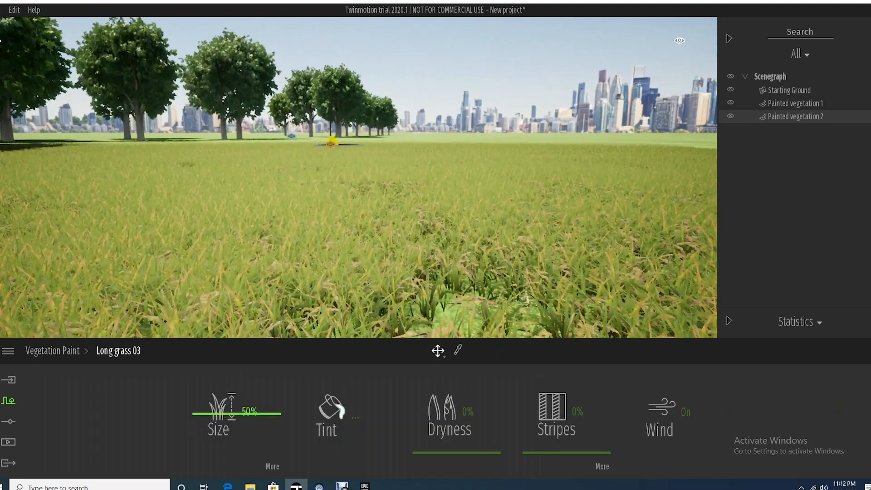
pyautogui.moveTo(257, 411)
pyautogui.mouseDown()
pyautogui.moveTo(258, 373)
pyautogui.moveTo(257, 398)
pyautogui.mouseUp()
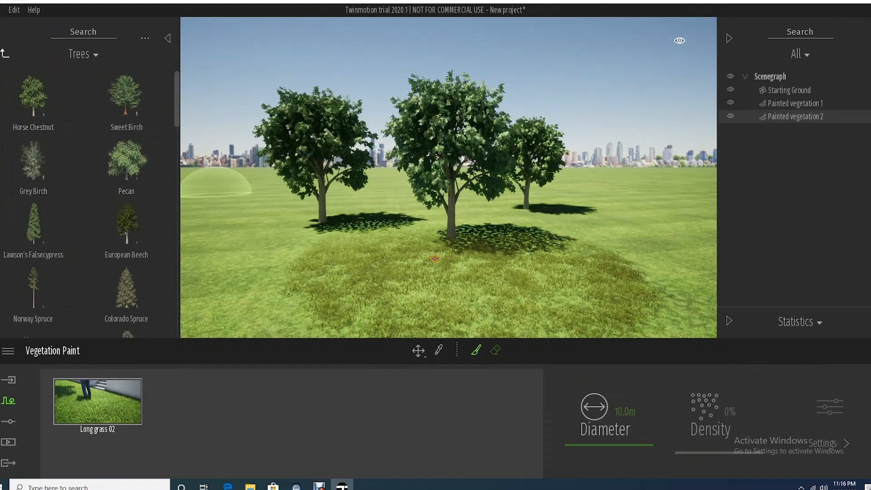
# Step: Place a single Rock 4 from the Rocks category on the grass near the trees and deselect it
pyautogui.click(5, 54)
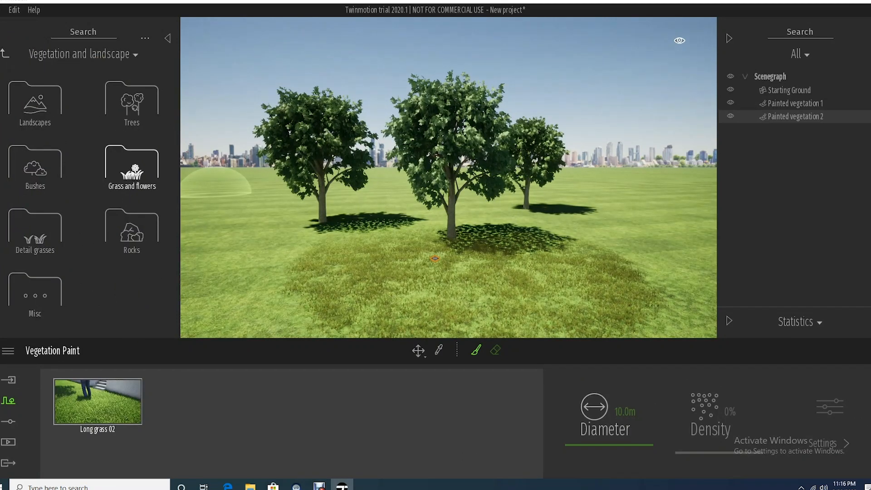
pyautogui.click(35, 166)
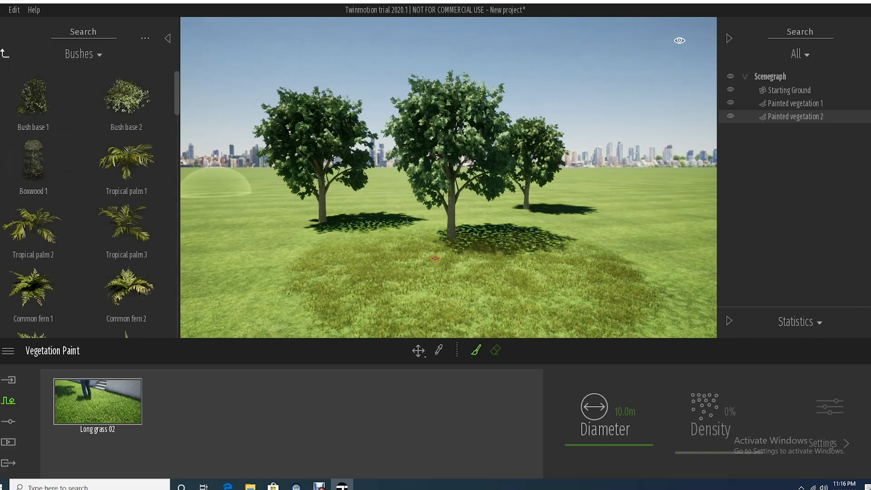
pyautogui.click(5, 53)
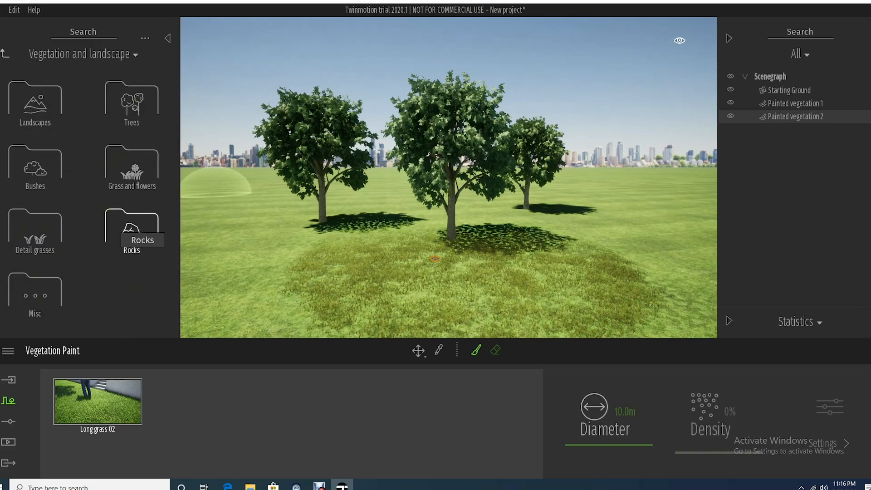
pyautogui.click(131, 229)
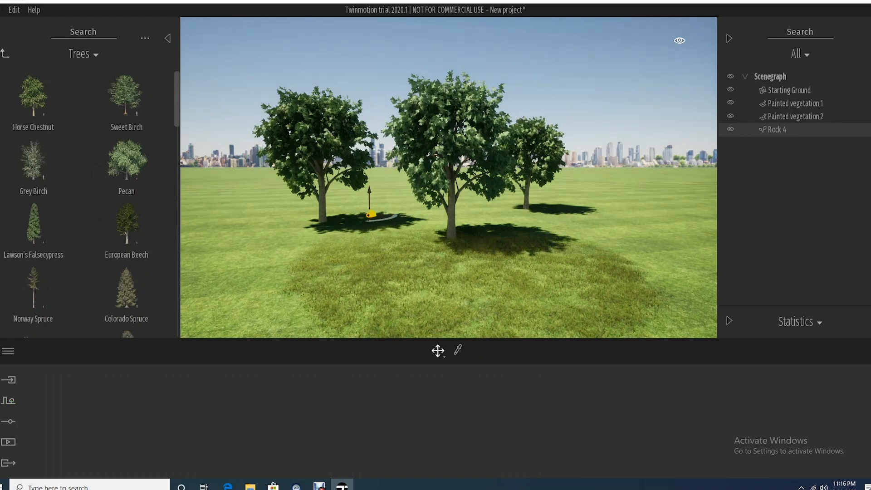
pyautogui.press('Escape')
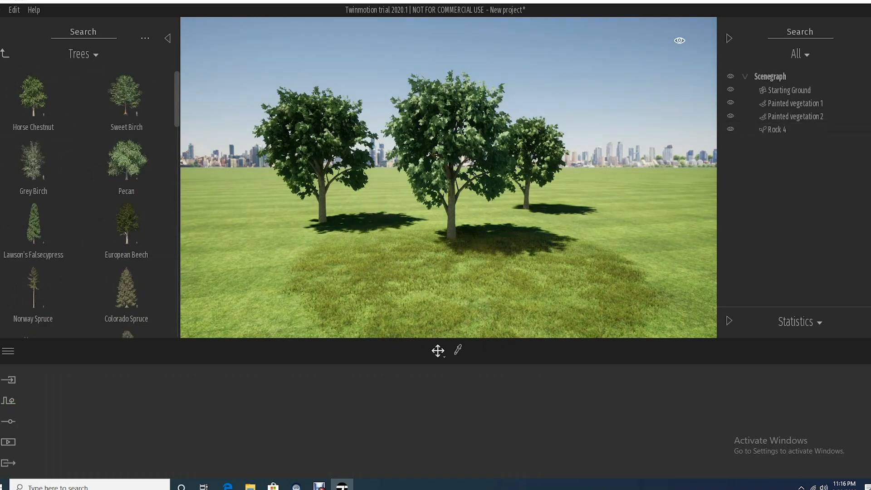
# Step: Start a new Vegetation Paint set with Rock 4 and paint rocks across the ground around the trees with a 10.0 m brush
pyautogui.click(8, 401)
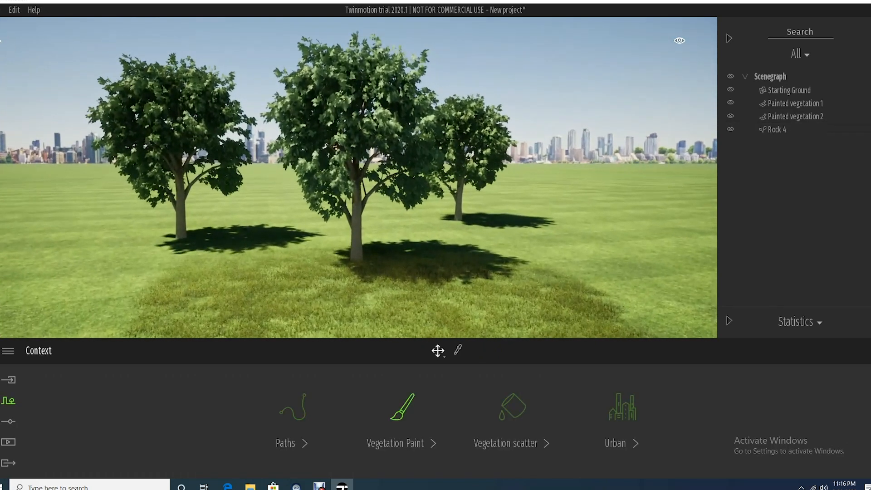
pyautogui.click(402, 408)
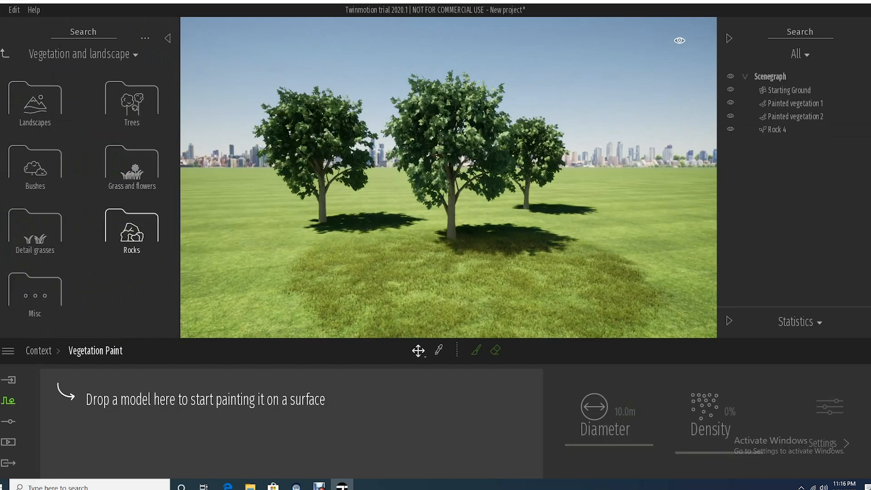
pyautogui.click(132, 232)
pyautogui.moveTo(125, 150); pyautogui.dragTo(130, 436)
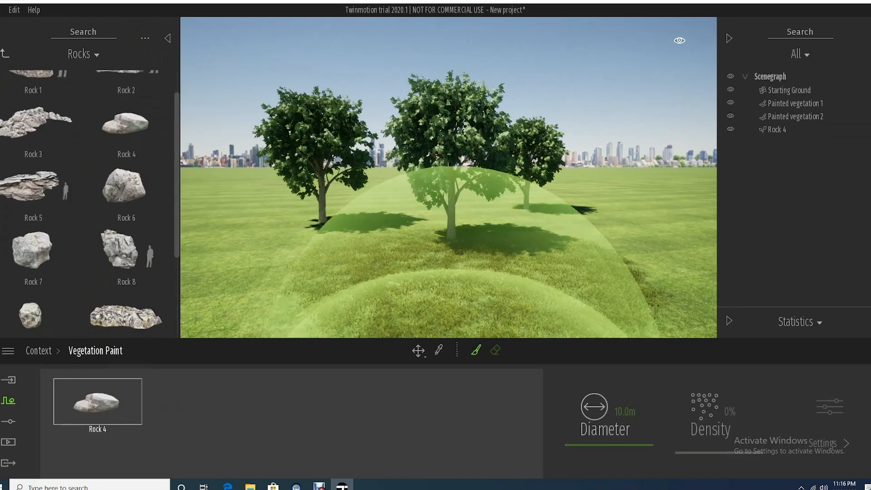
pyautogui.moveTo(297, 252)
pyautogui.mouseDown()
pyautogui.moveTo(453, 266)
pyautogui.moveTo(518, 245)
pyautogui.moveTo(644, 231)
pyautogui.mouseUp()
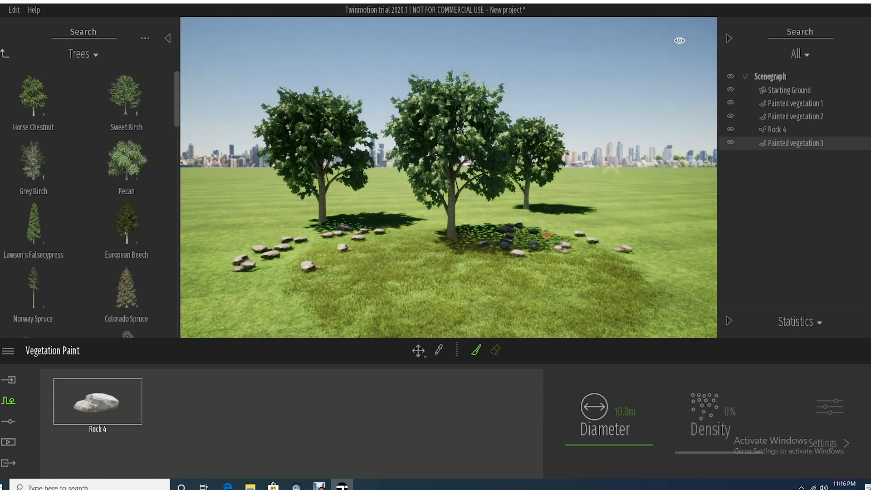
# Step: Examine the scene's performance statistics, including frame rate, processor load and polygon count
pyautogui.click(5, 54)
pyautogui.click(5, 54)
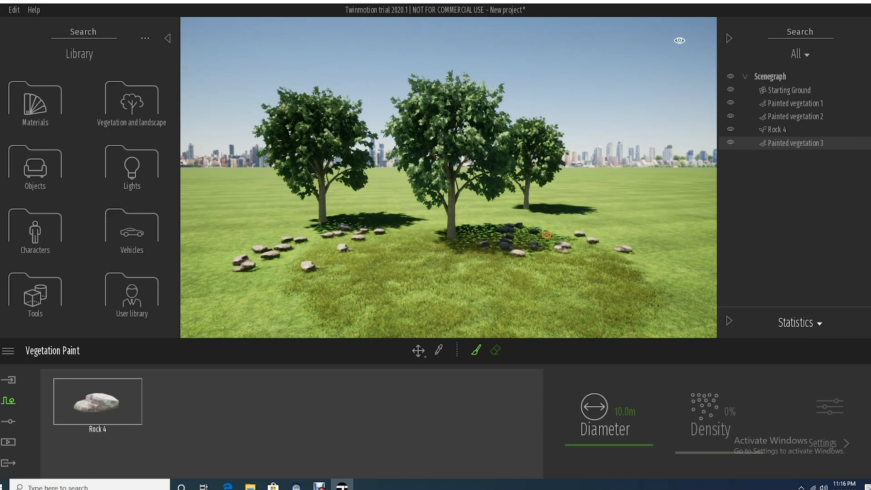
pyautogui.click(800, 322)
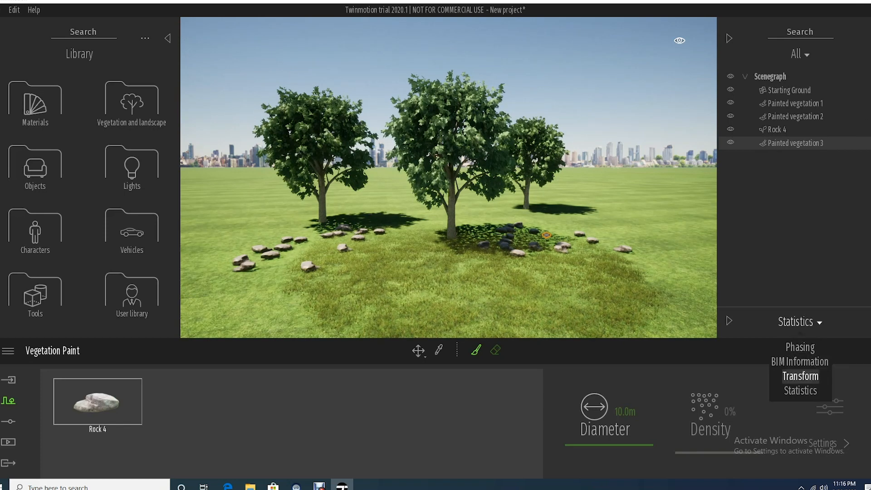
pyautogui.click(801, 391)
pyautogui.click(800, 322)
pyautogui.click(800, 391)
pyautogui.click(729, 321)
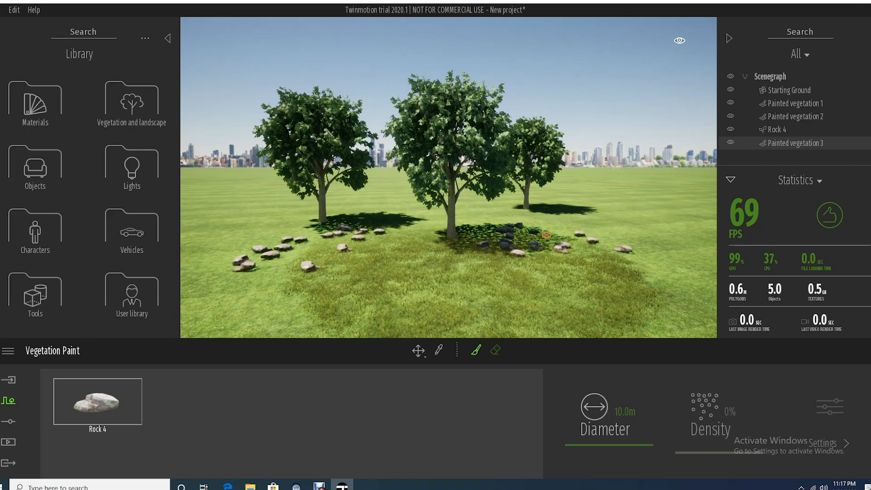
pyautogui.click(730, 180)
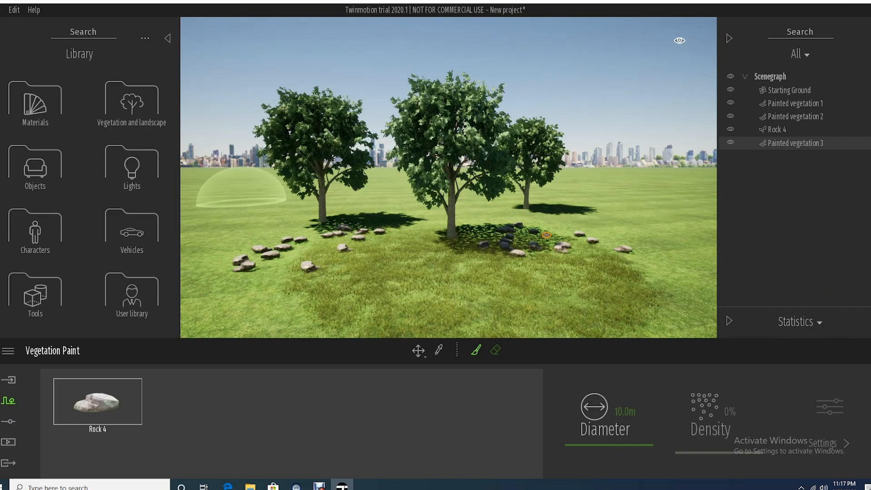
# Step: Set the project's geographic location to the central United States on the localization map
pyautogui.click(8, 421)
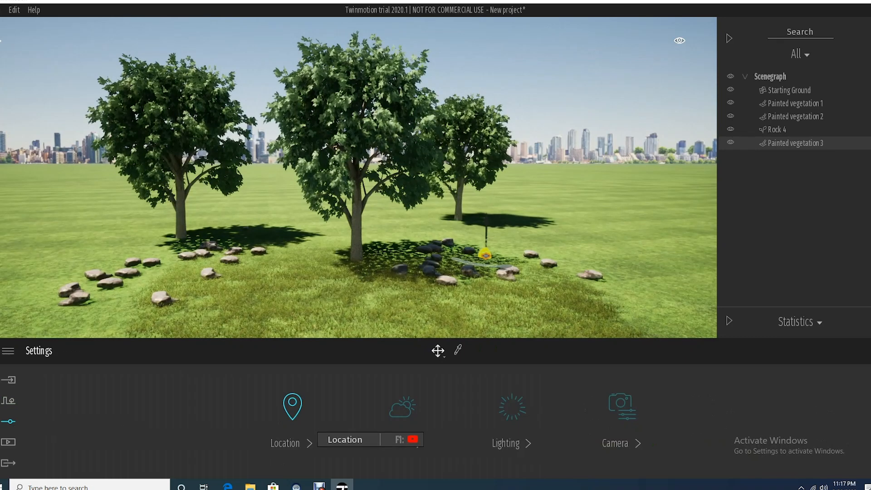
pyautogui.click(292, 408)
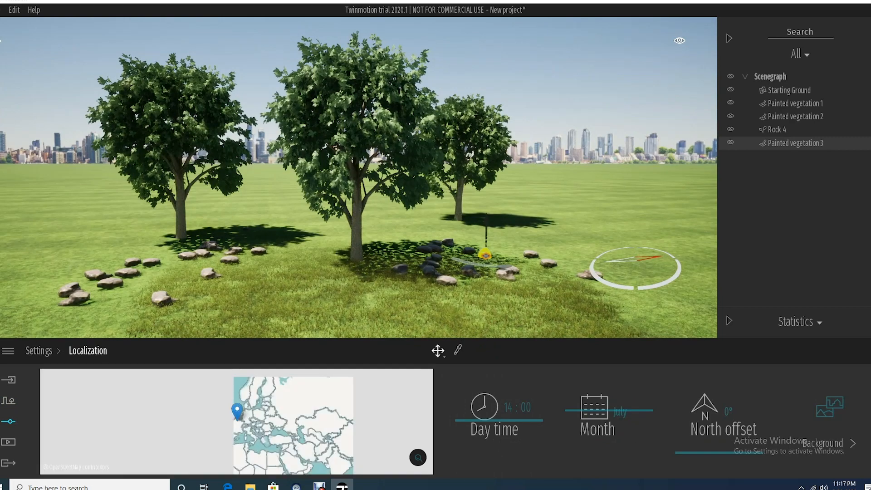
pyautogui.moveTo(184, 435); pyautogui.dragTo(290, 408)
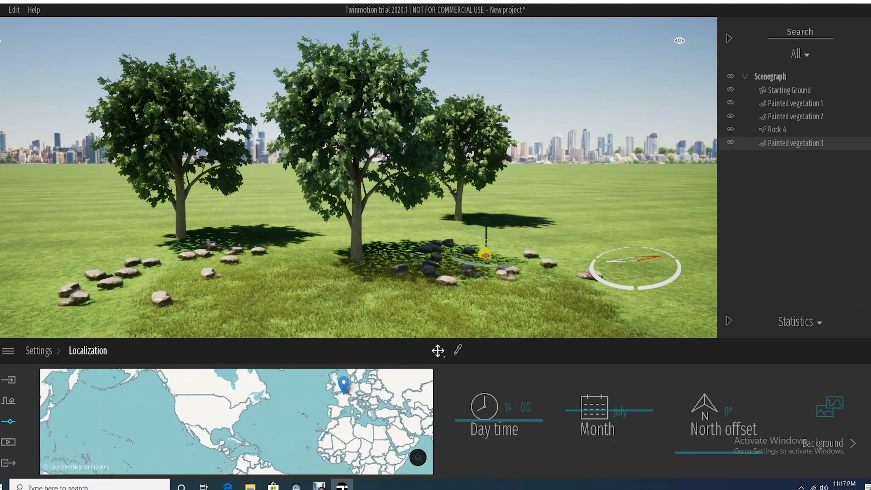
pyautogui.click(214, 412)
pyautogui.click(206, 408)
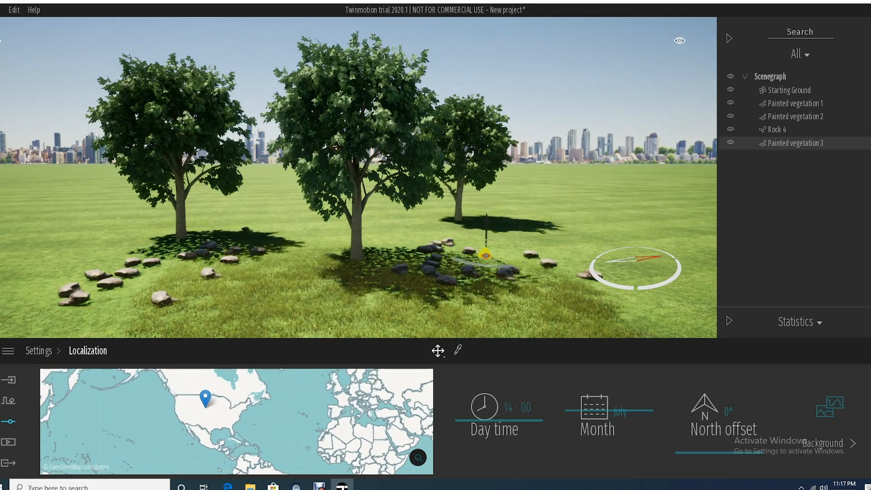
pyautogui.click(194, 413)
pyautogui.click(240, 418)
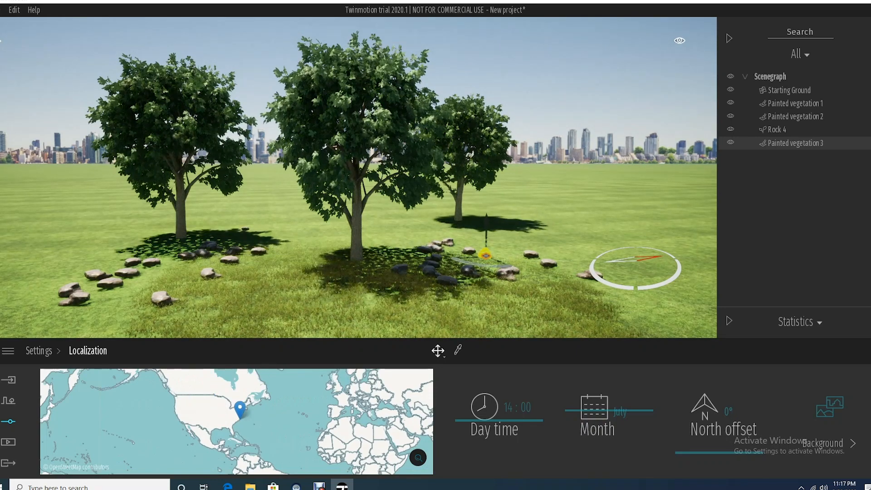
pyautogui.click(210, 414)
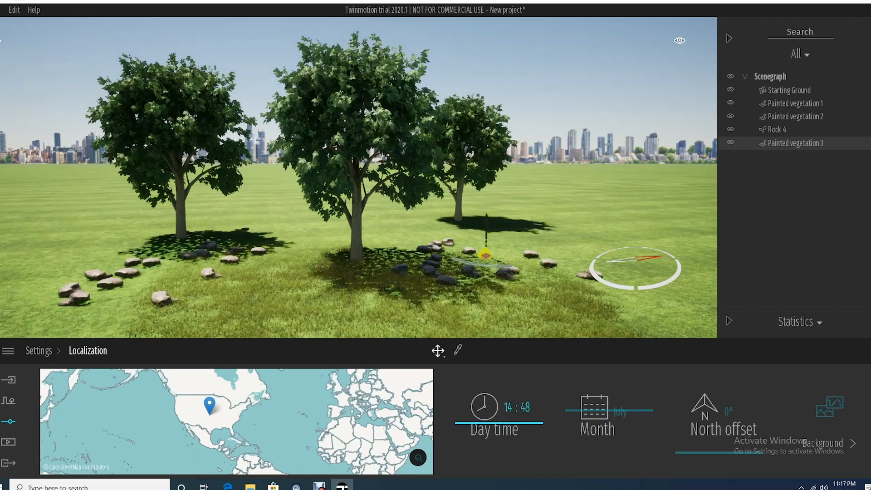
# Step: Set the day time to 08:43 and the month to March, and check the sun's position above the skyline
pyautogui.moveTo(499, 411); pyautogui.dragTo(499, 404)
pyautogui.moveTo(609, 410); pyautogui.dragTo(609, 435)
pyautogui.moveTo(522, 254); pyautogui.dragTo(689, 240, button='right')
pyautogui.moveTo(408, 204); pyautogui.dragTo(540, 196, button='right')
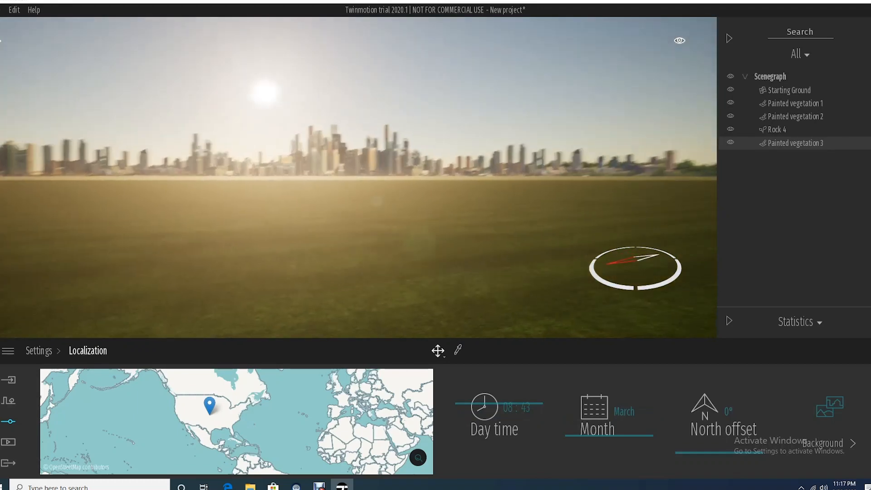
# Step: Set the north offset to 47° and frame the sunlit trees with the painted rocks
pyautogui.moveTo(453, 199); pyautogui.dragTo(209, 225, button='right')
pyautogui.moveTo(719, 453)
pyautogui.mouseDown()
pyautogui.moveTo(719, 375)
pyautogui.moveTo(719, 440)
pyautogui.mouseUp()
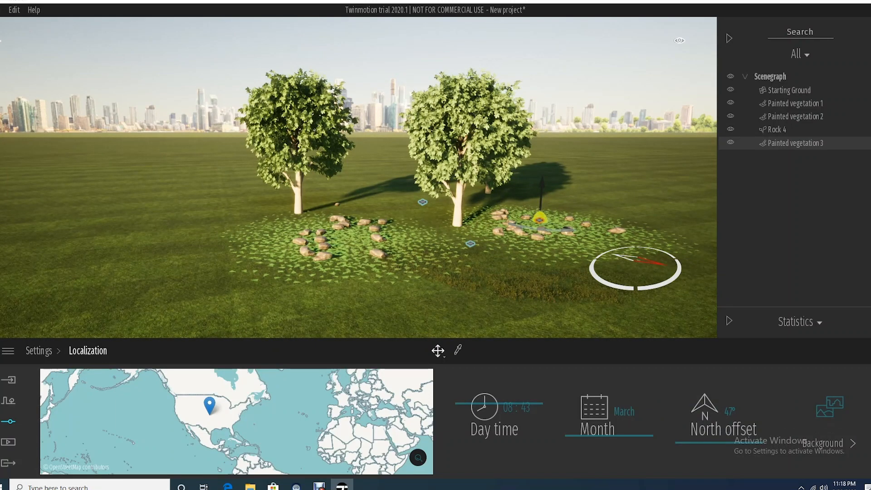
pyautogui.moveTo(358, 181); pyautogui.dragTo(395, 179, button='right')
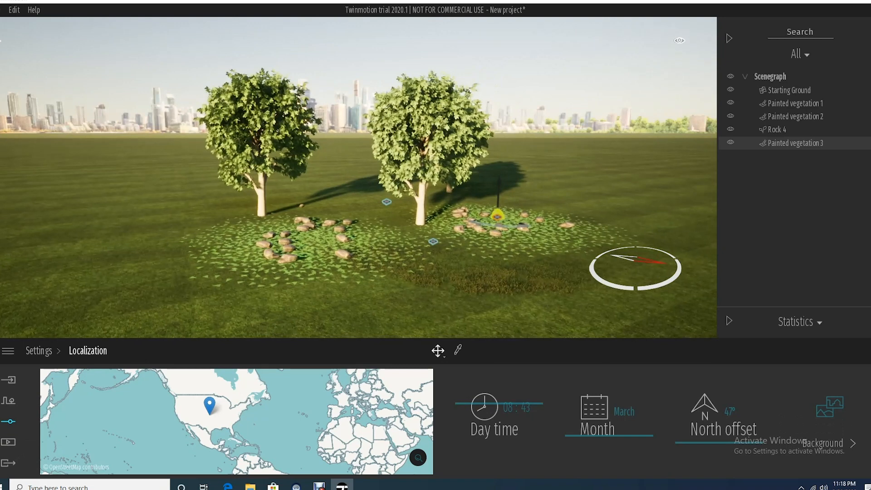
# Step: Create a media image from the current view of the trees and rocks
pyautogui.click(8, 442)
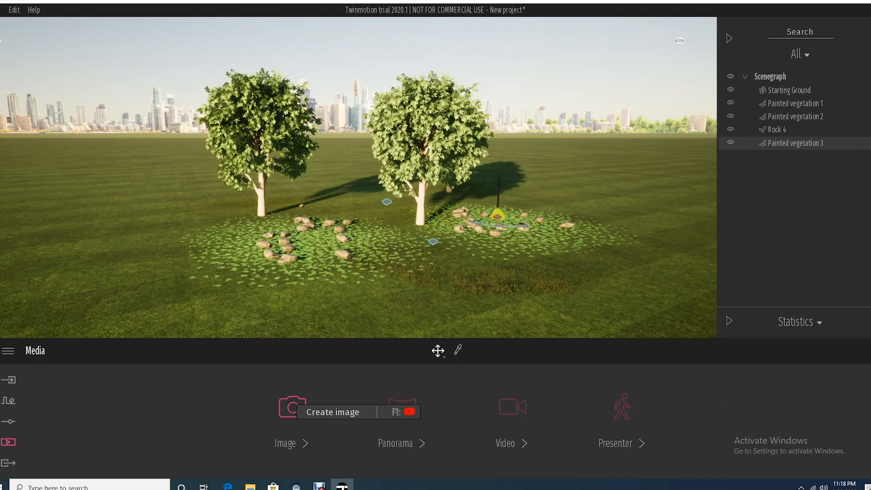
pyautogui.click(293, 407)
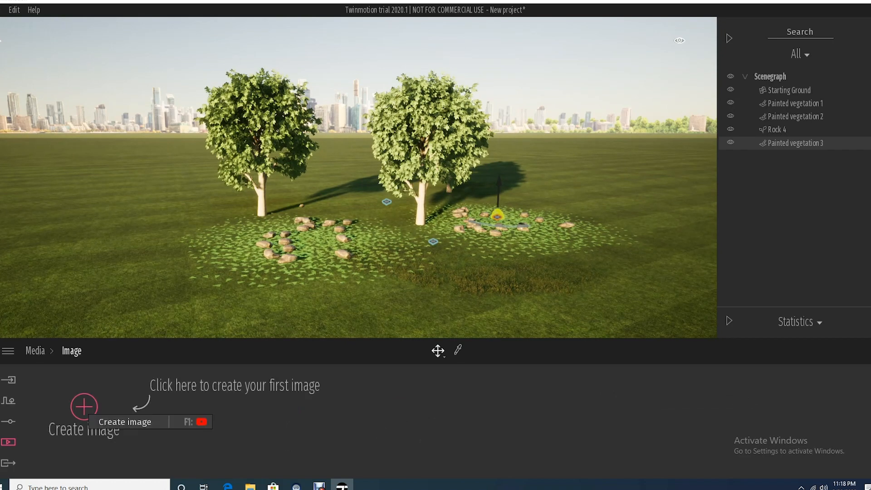
pyautogui.click(84, 406)
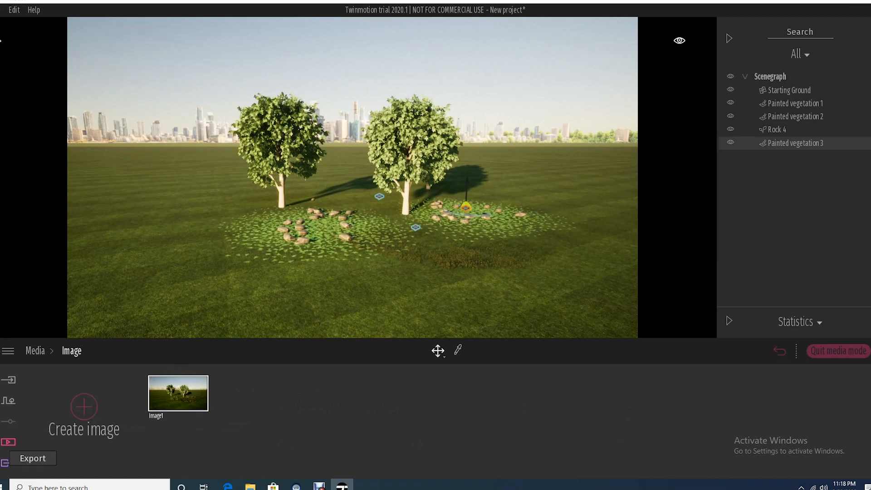
# Step: Export Image1 to the renders folder
pyautogui.click(5, 463)
pyautogui.click(182, 413)
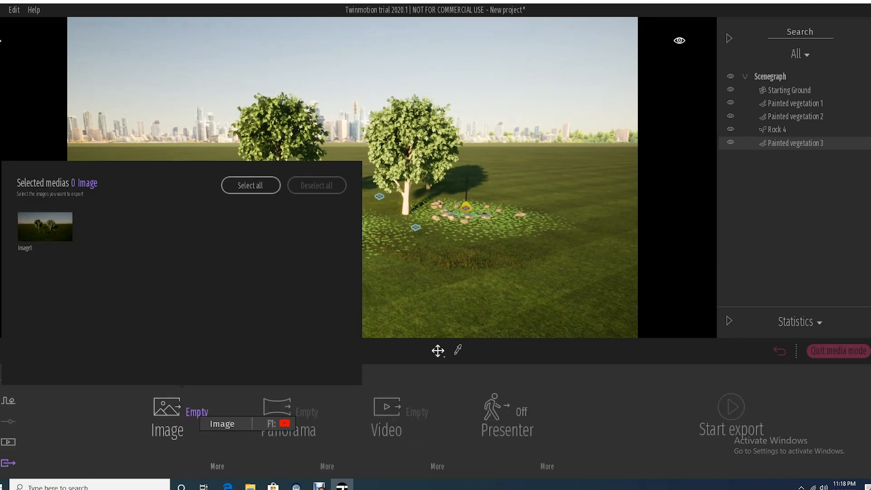
pyautogui.click(46, 226)
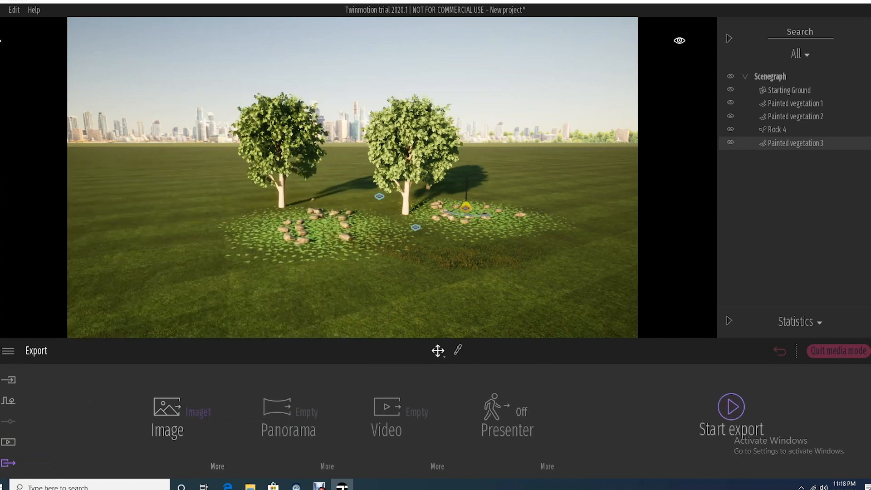
pyautogui.click(731, 407)
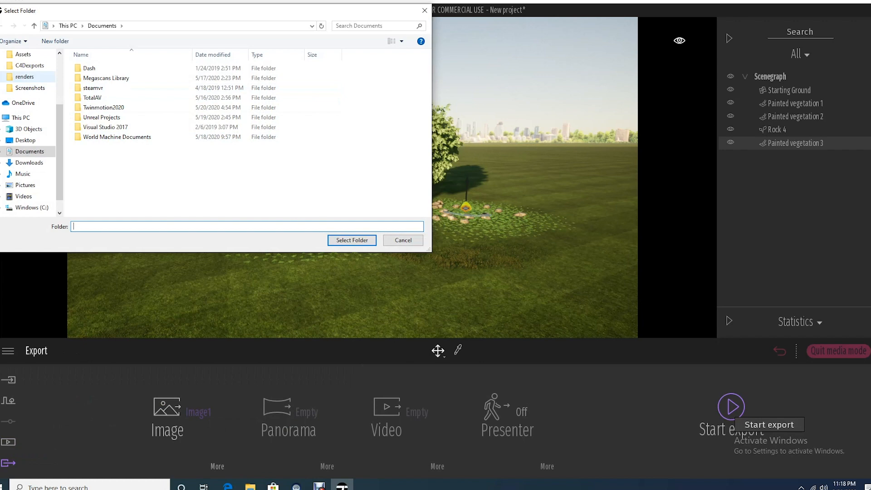
pyautogui.scroll(2, 30, 121)
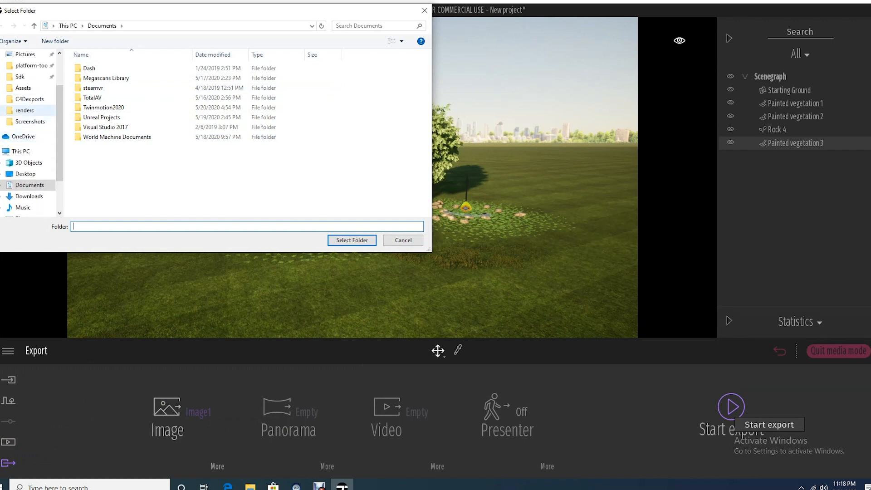
pyautogui.click(25, 111)
pyautogui.press('Return')
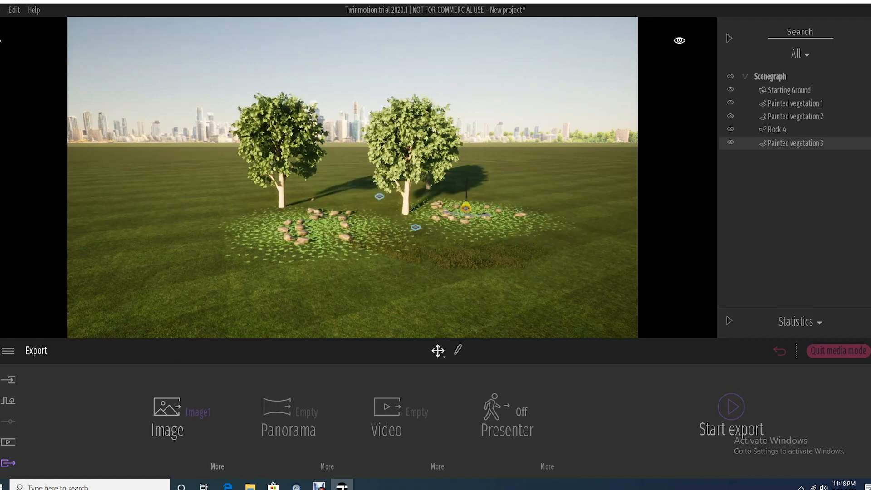
pyautogui.scroll(6, 353, 177)
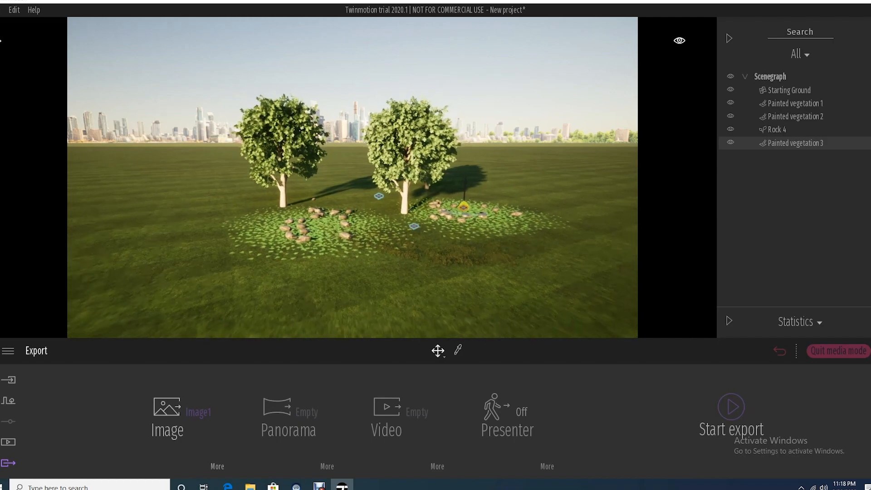
pyautogui.scroll(3, 353, 177)
pyautogui.moveTo(352, 177); pyautogui.dragTo(268, 84, button='middle')
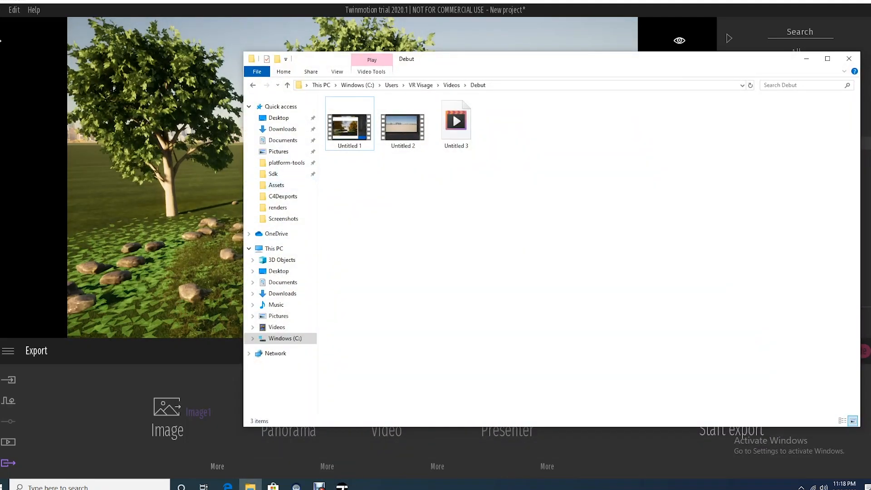
# Step: Open the exported Image1_000 from the renders folder, review the rendered trees and rocks, and close the image and folder
pyautogui.click(277, 207)
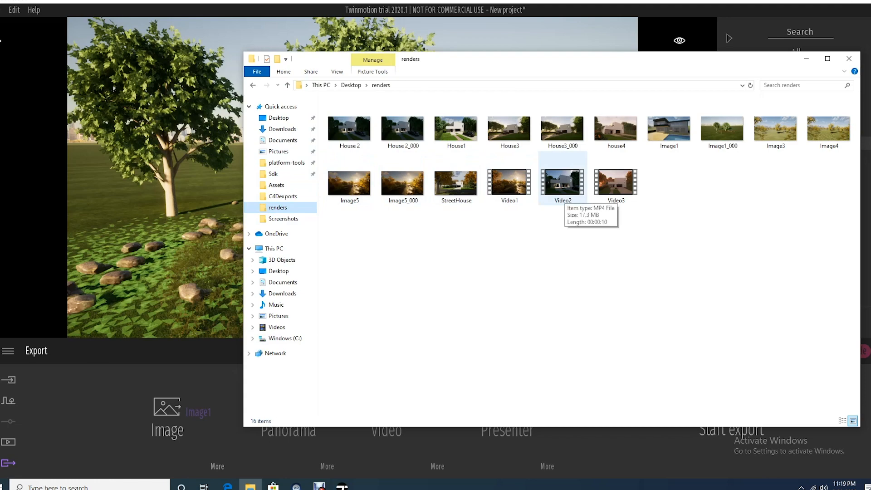
pyautogui.click(829, 129)
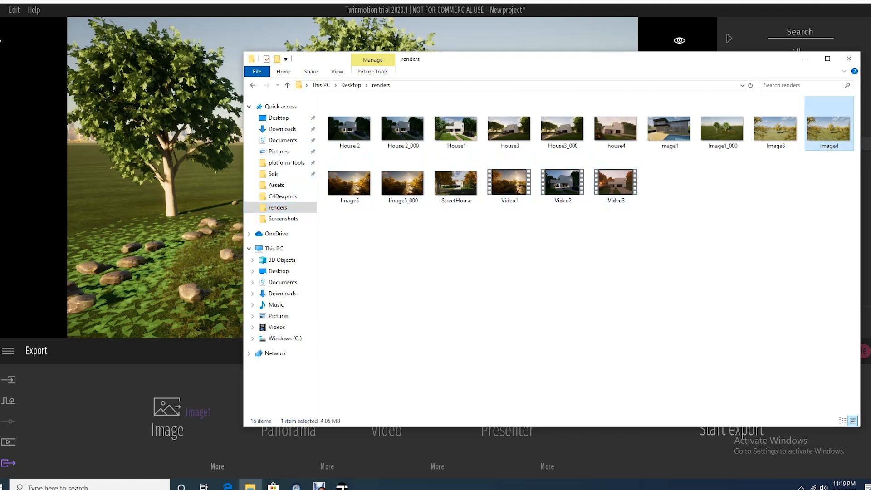
pyautogui.click(722, 129)
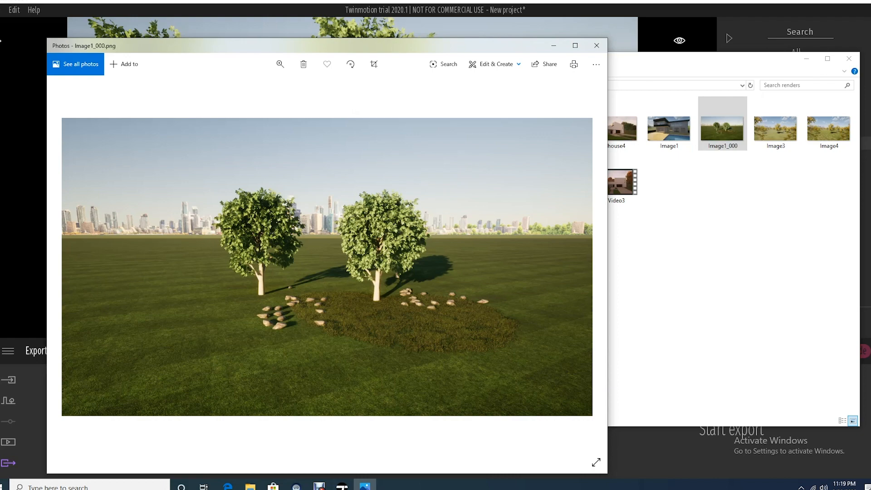
pyautogui.click(597, 45)
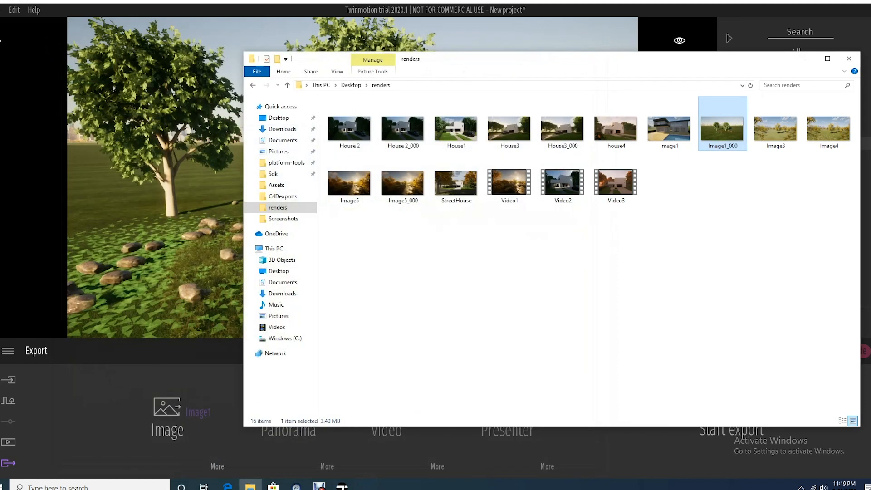
pyautogui.click(849, 58)
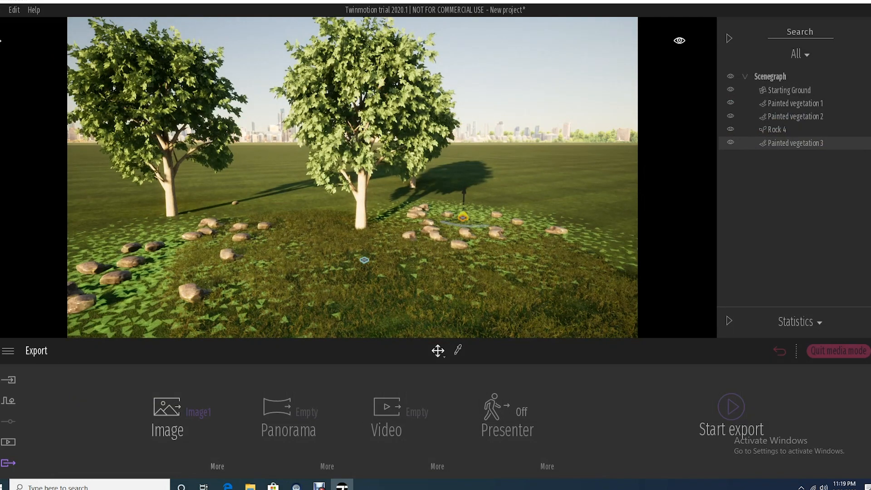
pyautogui.click(9, 379)
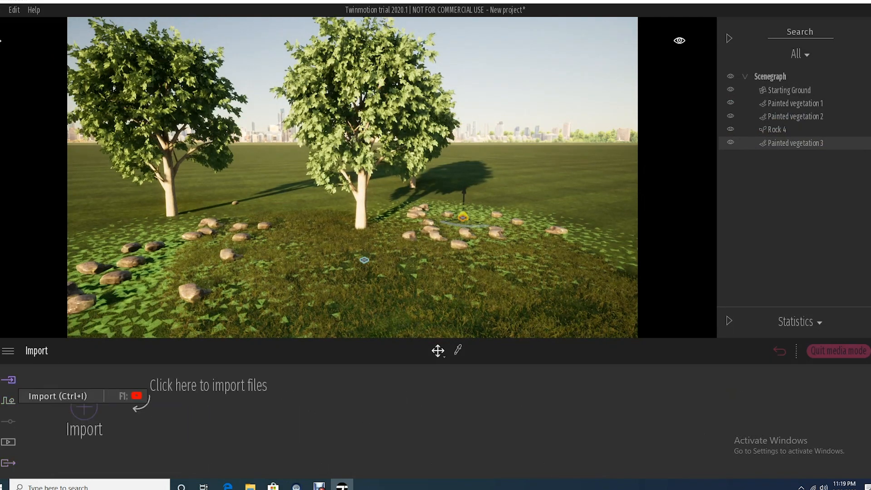
pyautogui.click(8, 401)
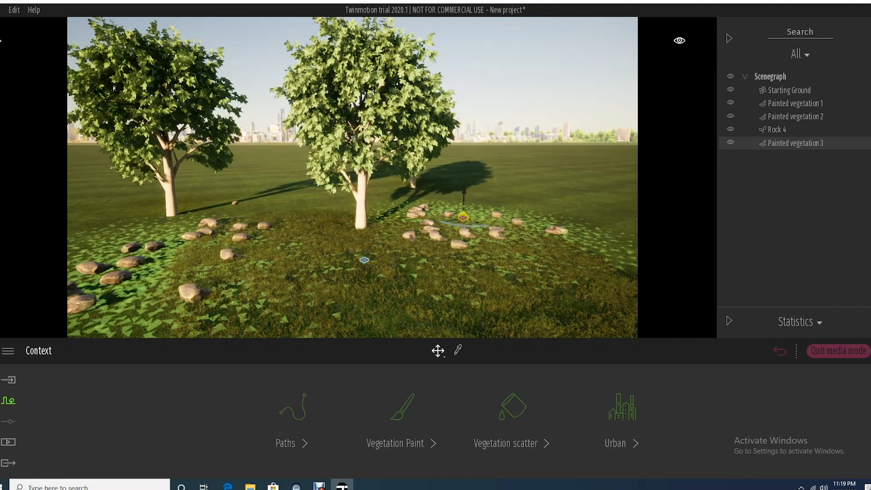
pyautogui.moveTo(354, 236); pyautogui.dragTo(276, 238, button='right')
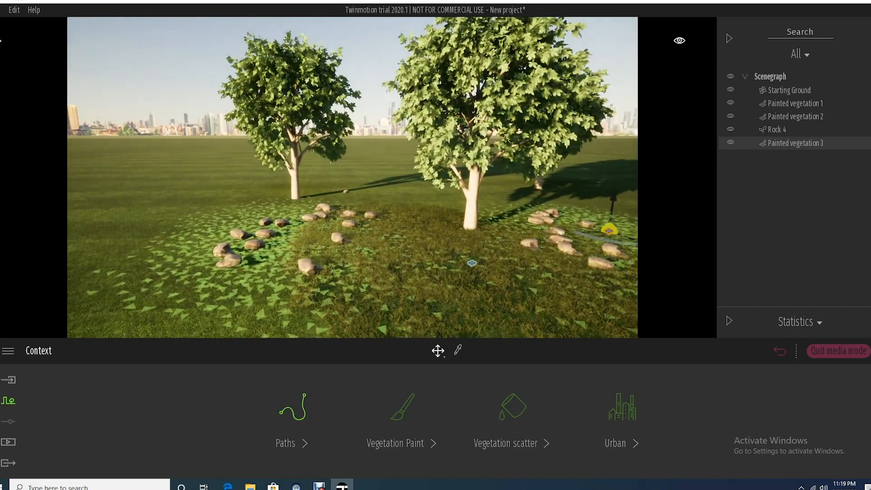
pyautogui.click(293, 408)
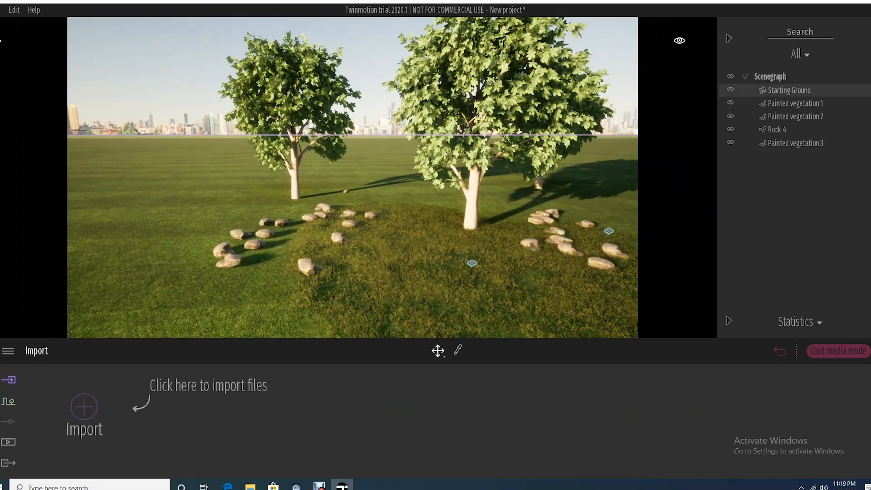
pyautogui.click(8, 401)
pyautogui.click(292, 405)
pyautogui.click(293, 405)
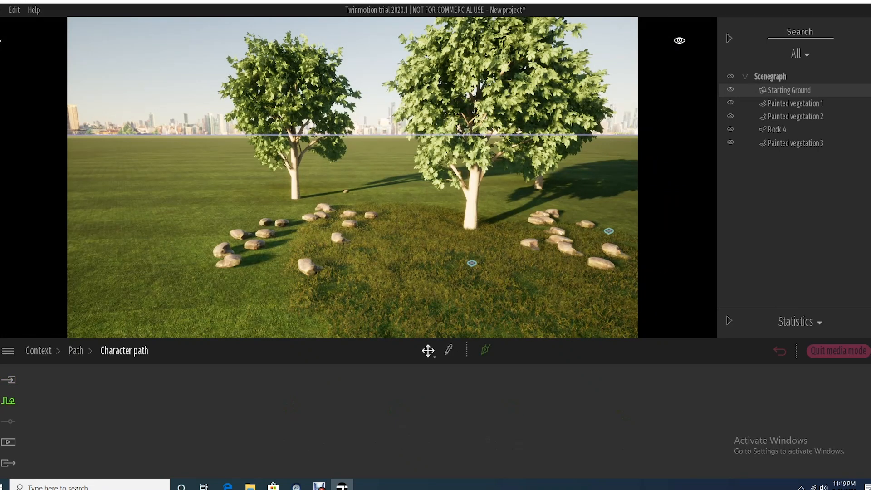
pyautogui.press('Escape')
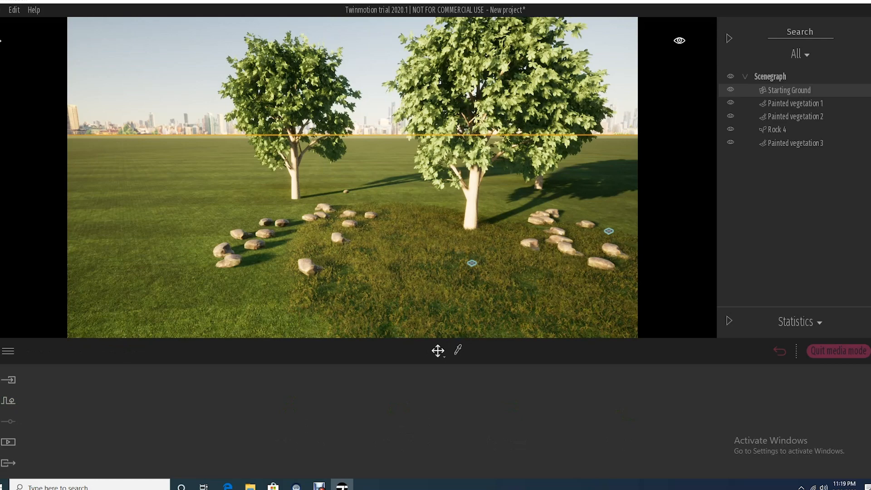
# Step: Draw a closed three-point character path on the grass in front of the trees, crossing the painted grass patch
pyautogui.scroll(-5, 353, 178)
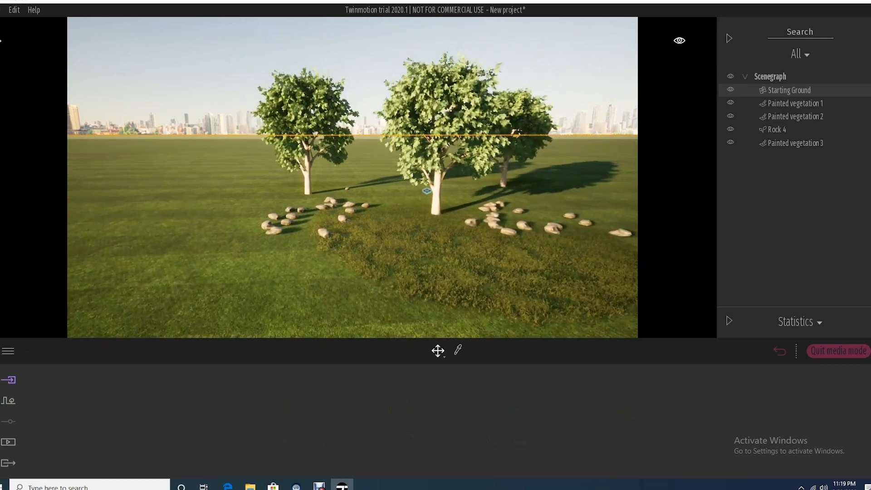
pyautogui.press('Escape')
pyautogui.click(8, 401)
pyautogui.click(295, 405)
pyautogui.click(293, 406)
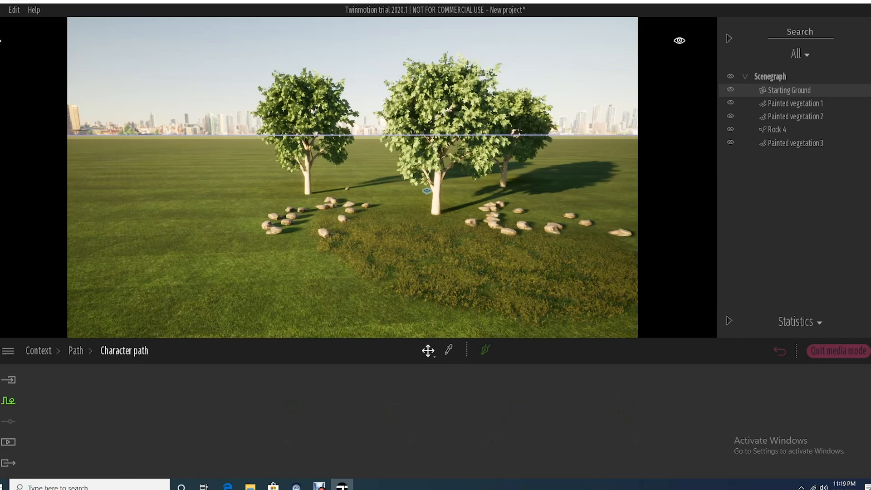
pyautogui.click(266, 244)
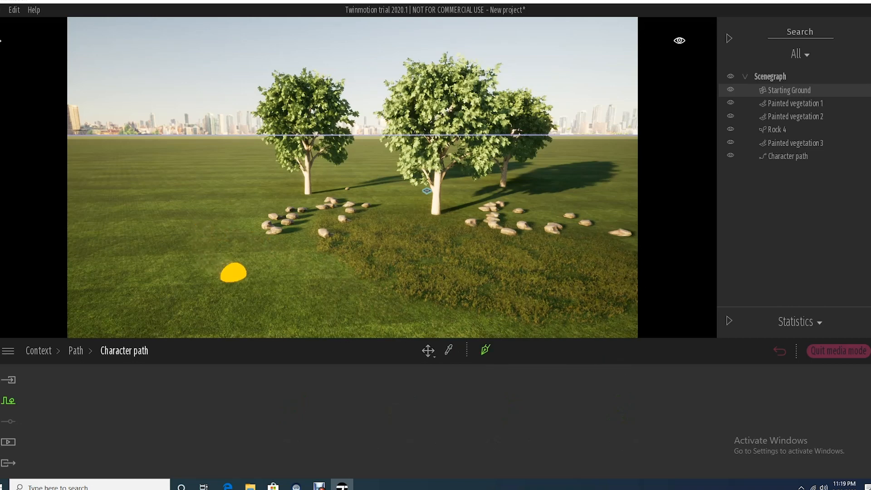
pyautogui.click(234, 274)
pyautogui.click(520, 298)
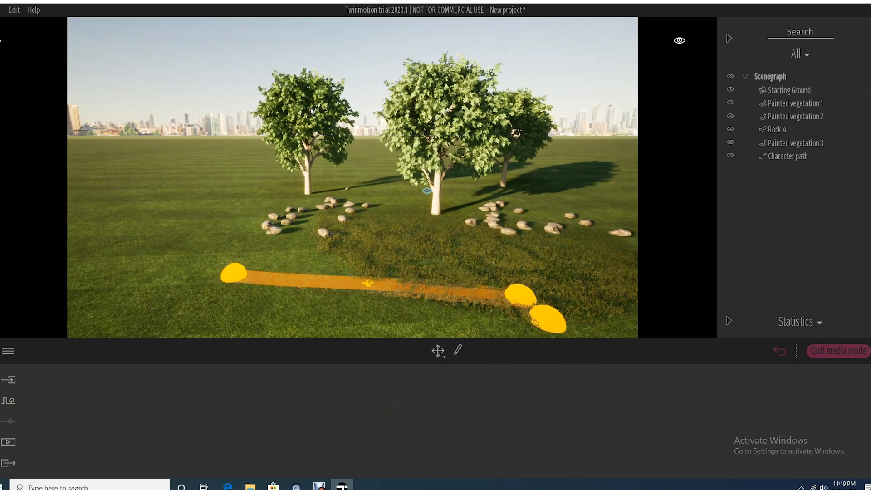
pyautogui.click(401, 212)
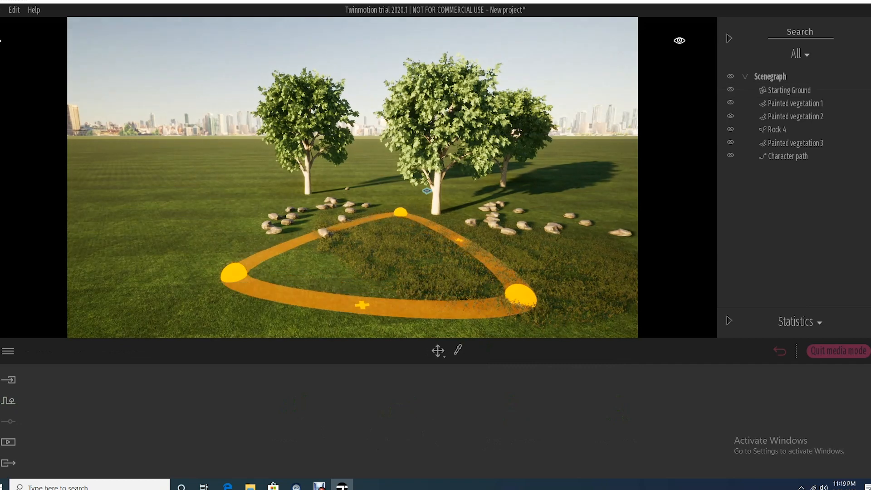
pyautogui.click(234, 273)
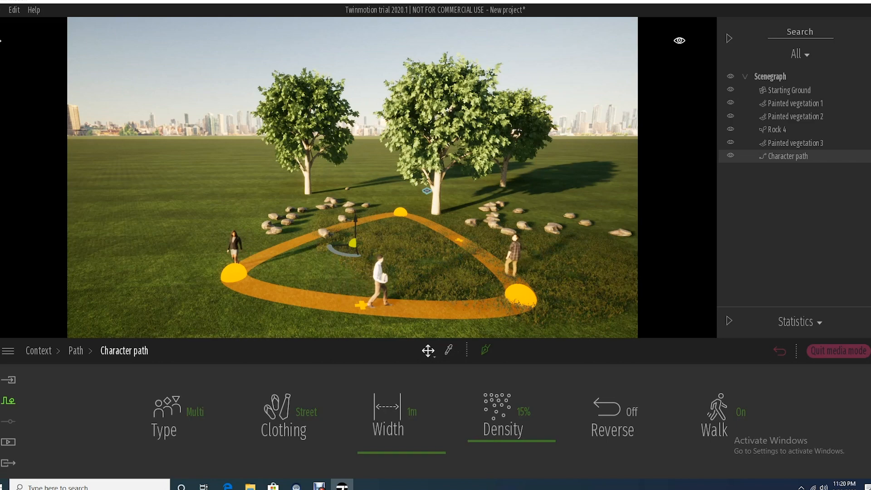
# Step: Configure the character path with Office clothing, a width of 4 m and a density of 44%
pyautogui.scroll(-1, 353, 177)
pyautogui.scroll(3, 353, 177)
pyautogui.moveTo(352, 226); pyautogui.dragTo(336, 175, button='middle')
pyautogui.scroll(1, 336, 174)
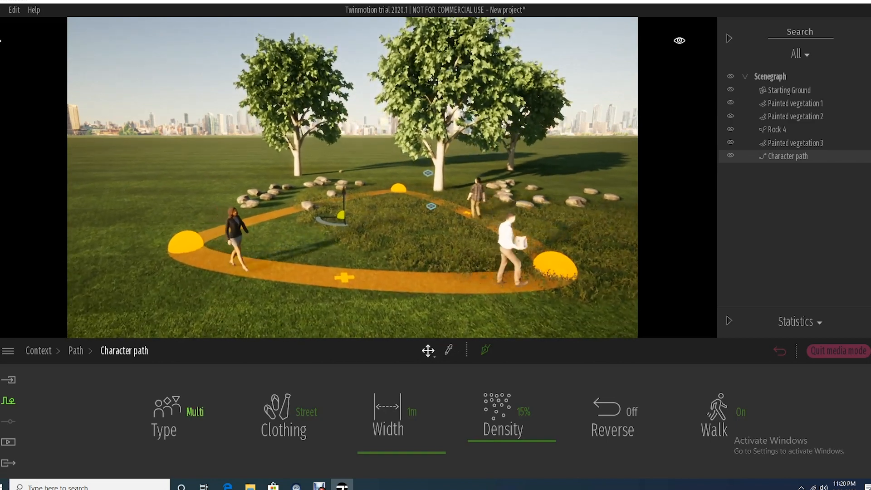
pyautogui.click(194, 412)
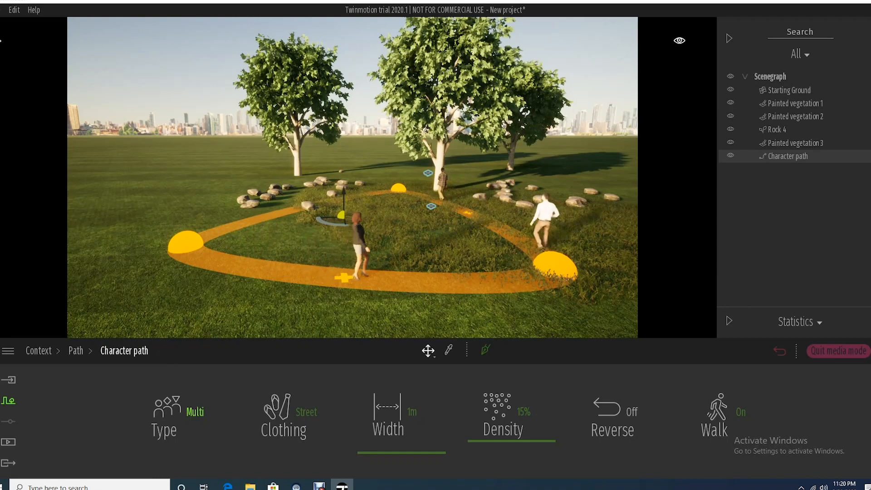
pyautogui.click(306, 412)
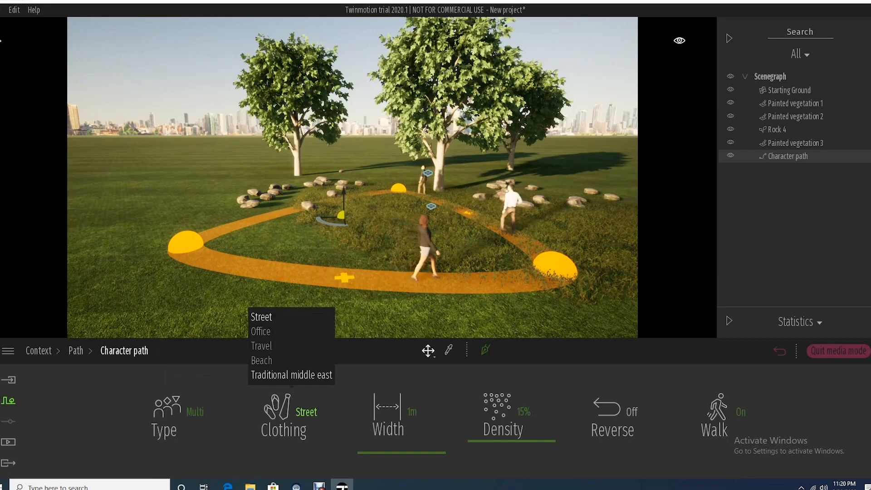
pyautogui.click(261, 332)
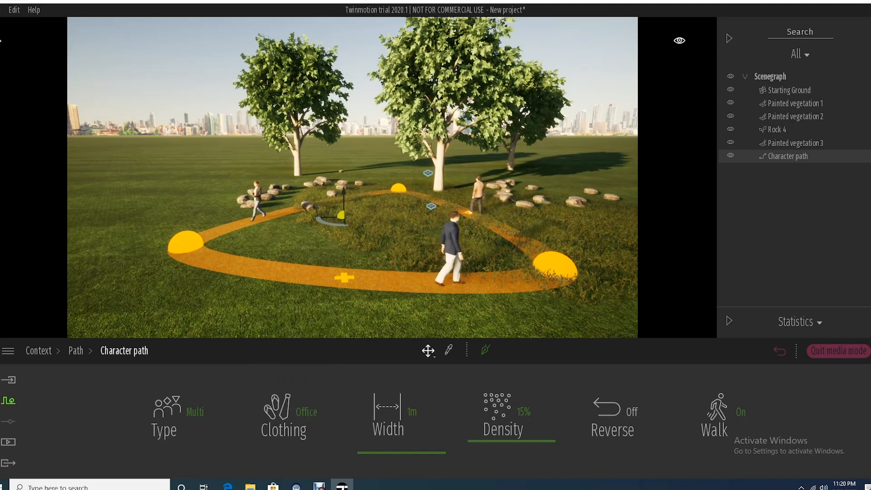
pyautogui.moveTo(401, 453); pyautogui.dragTo(401, 428)
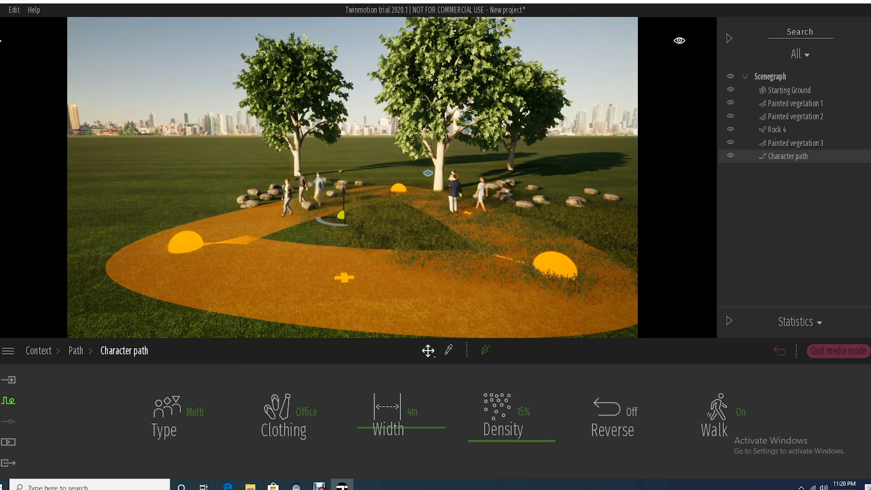
pyautogui.moveTo(512, 440); pyautogui.dragTo(511, 418)
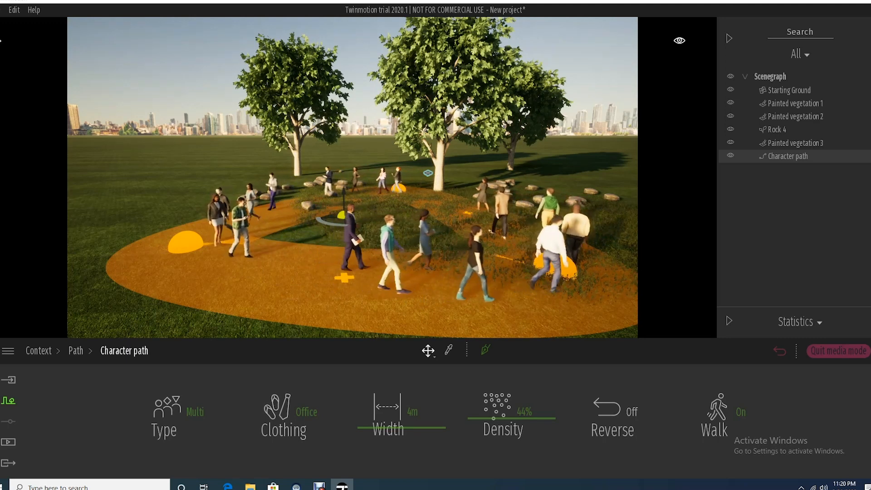
# Step: Grab the urban map area around Central Riverside Park in Wichita into the scene
pyautogui.click(8, 401)
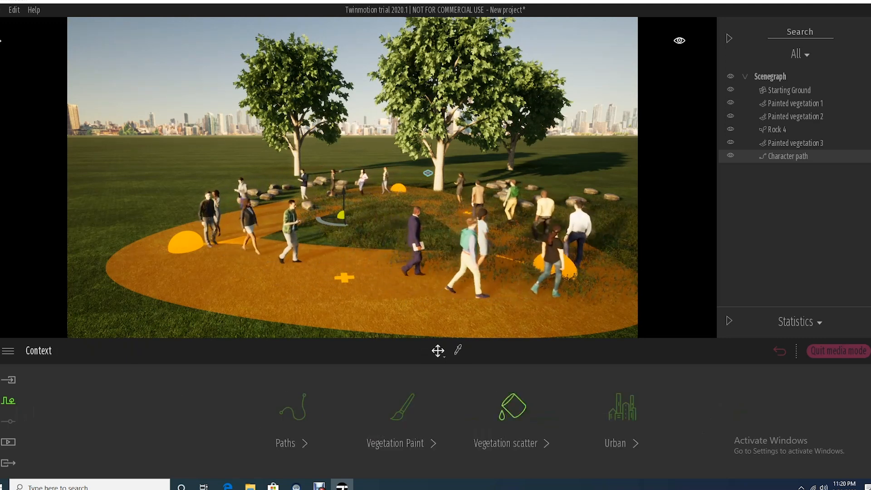
pyautogui.click(622, 406)
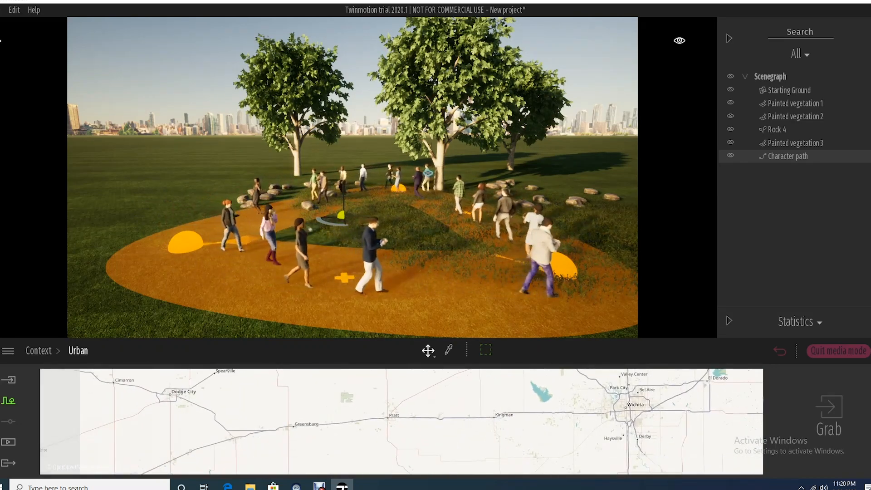
pyautogui.moveTo(479, 405); pyautogui.dragTo(421, 417)
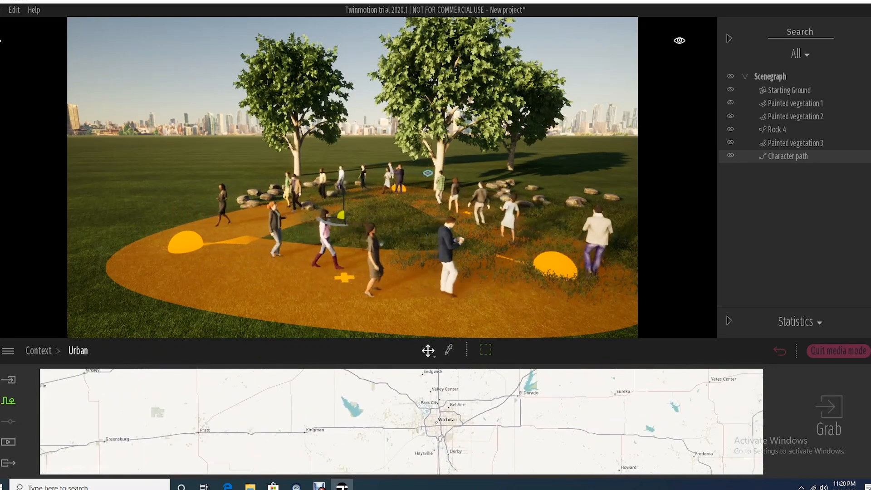
pyautogui.scroll(-1, 422, 418)
pyautogui.scroll(4, 424, 418)
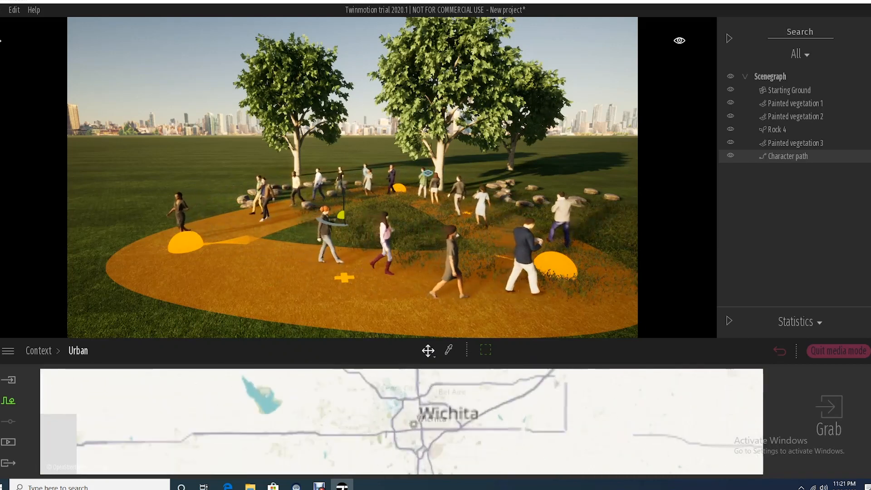
pyautogui.moveTo(424, 418)
pyautogui.mouseDown()
pyautogui.moveTo(450, 418)
pyautogui.moveTo(415, 416)
pyautogui.moveTo(423, 413)
pyautogui.mouseUp()
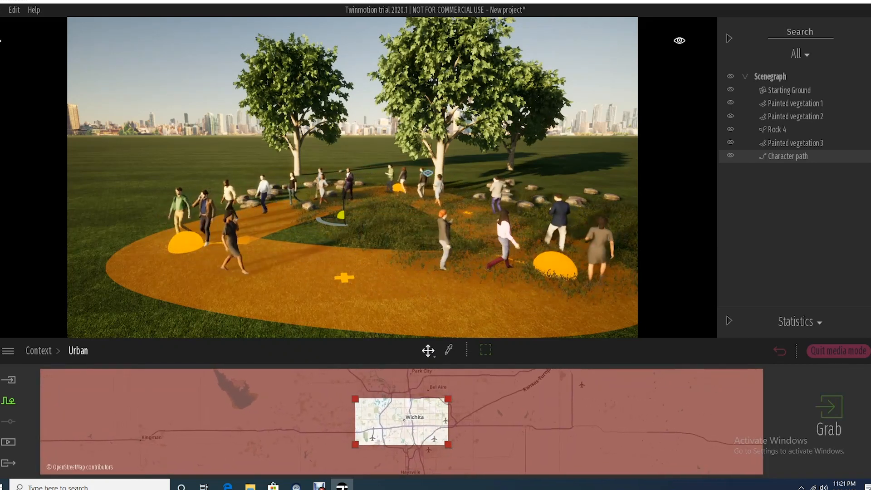
pyautogui.scroll(2, 423, 413)
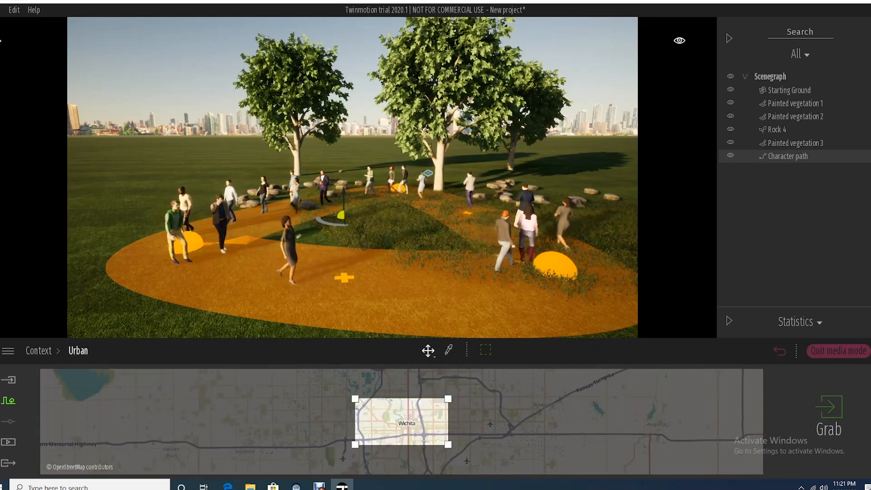
pyautogui.scroll(6, 407, 422)
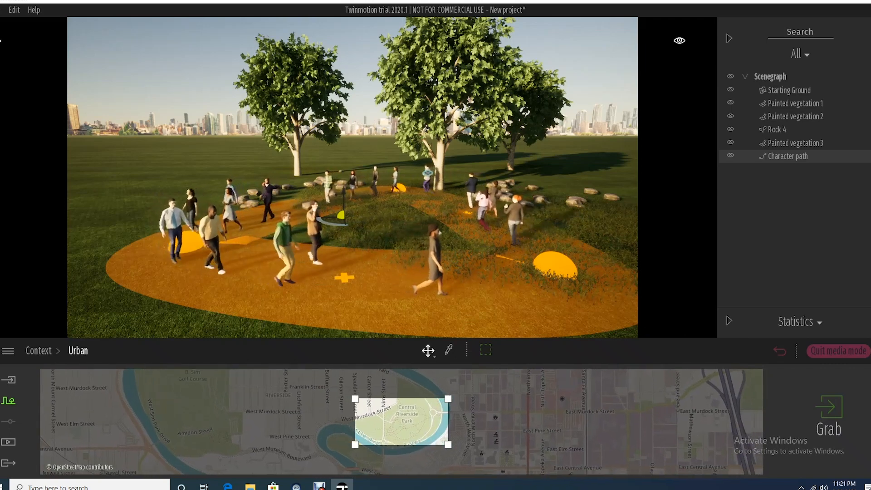
pyautogui.moveTo(407, 422); pyautogui.dragTo(402, 422)
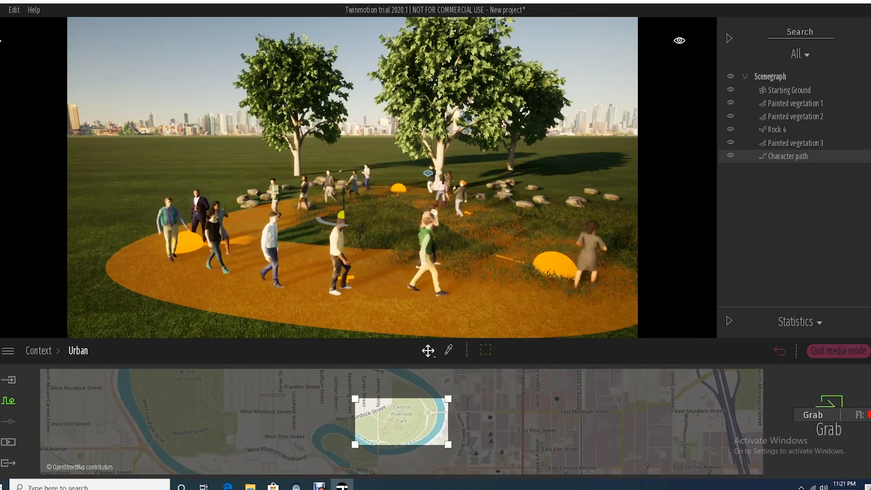
pyautogui.click(812, 415)
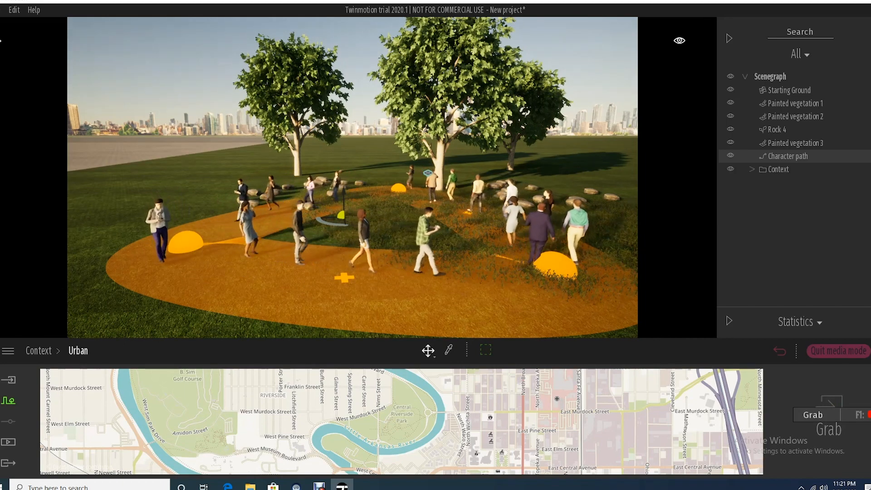
# Step: Examine the imported park, roads and buildings from an elevated viewpoint
pyautogui.moveTo(428, 173); pyautogui.dragTo(431, 191, button='right')
pyautogui.press('w')
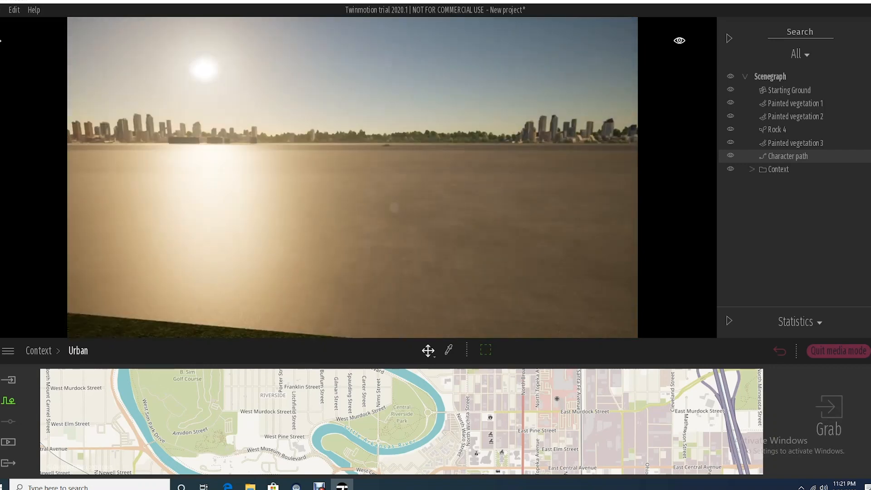
pyautogui.press('e')
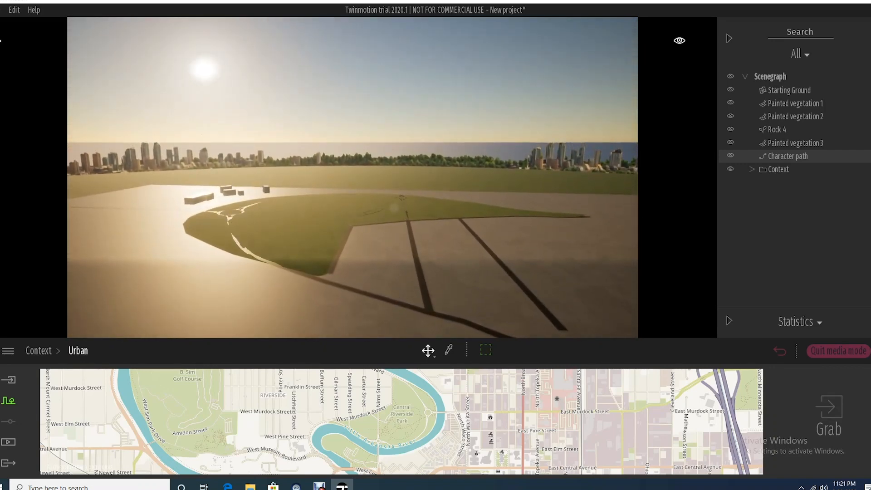
pyautogui.moveTo(431, 191); pyautogui.dragTo(431, 220, button='right')
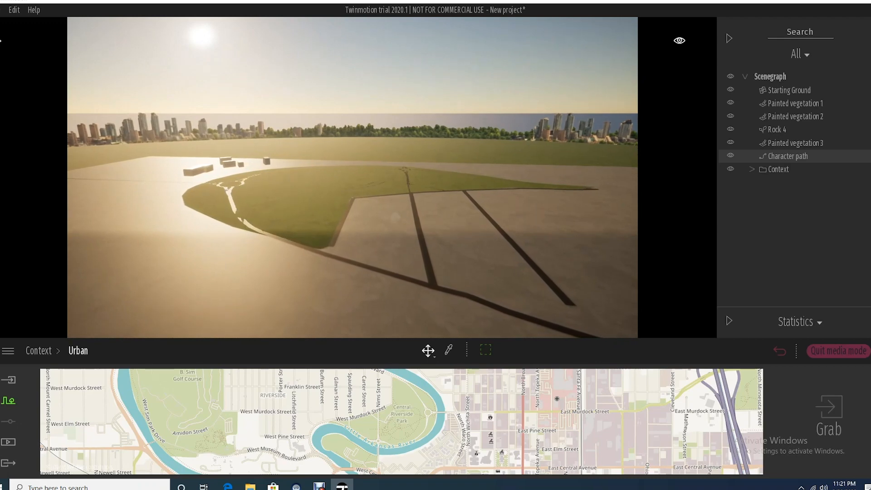